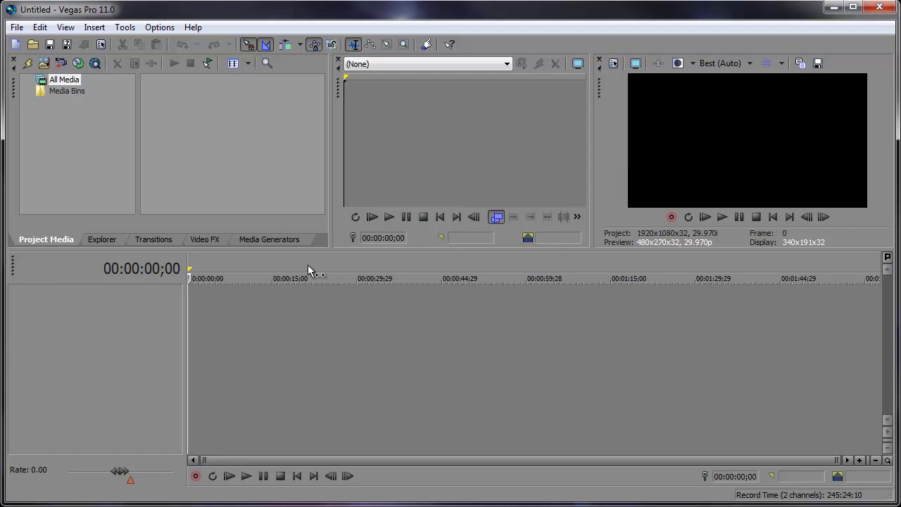
# Place Glitch_Footage.wmv at 0 on the timeline, trim it to about 15 seconds, and preview it
pyautogui.moveTo(1, 317); pyautogui.dragTo(302, 306)
pyautogui.moveTo(409, 319); pyautogui.dragTo(271, 318)
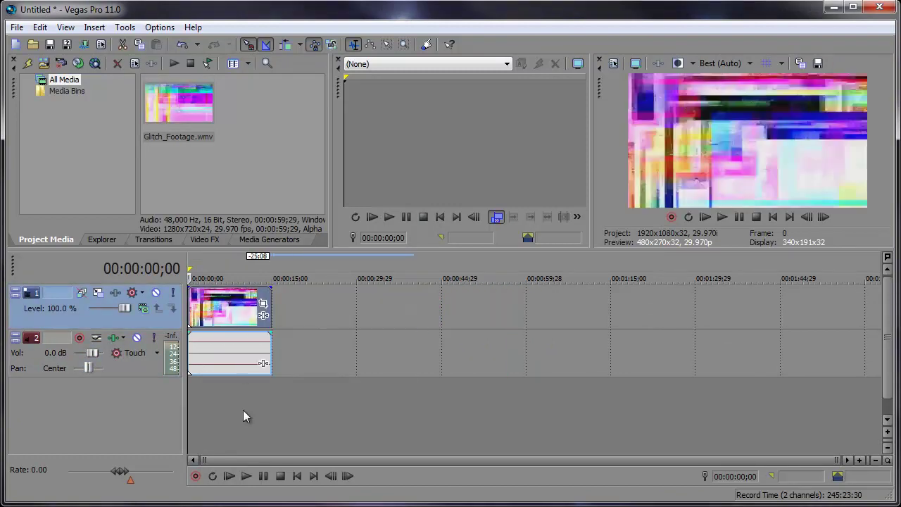
pyautogui.click(230, 476)
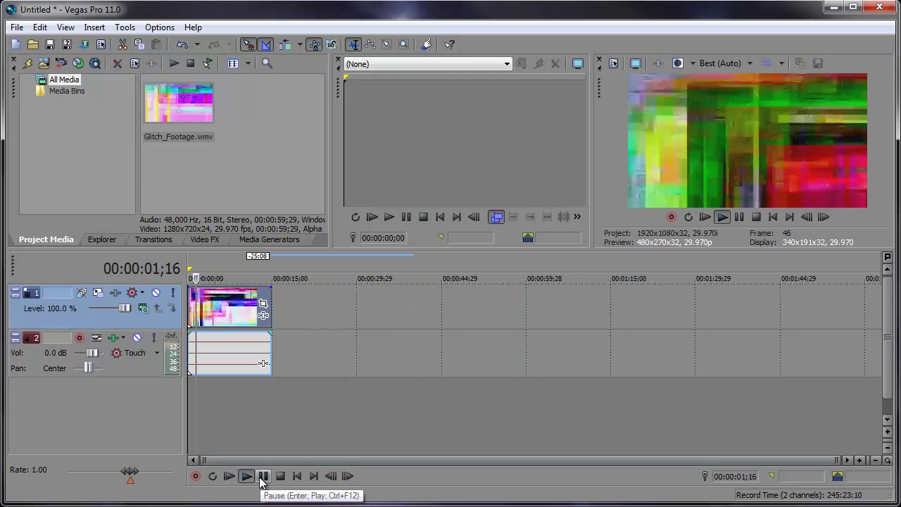
pyautogui.click(261, 477)
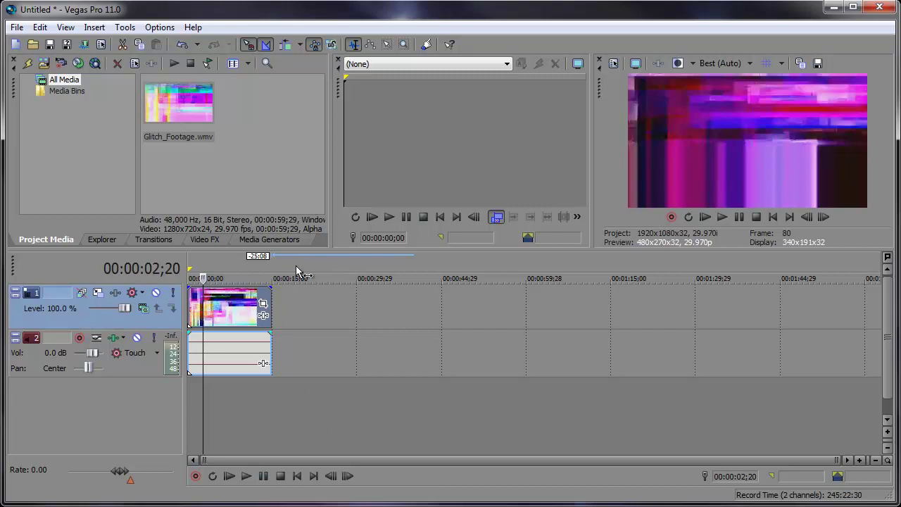
# Add a Default Titles & Text event and replace Sample Text with MASK and TEXT on two lines
pyautogui.click(268, 243)
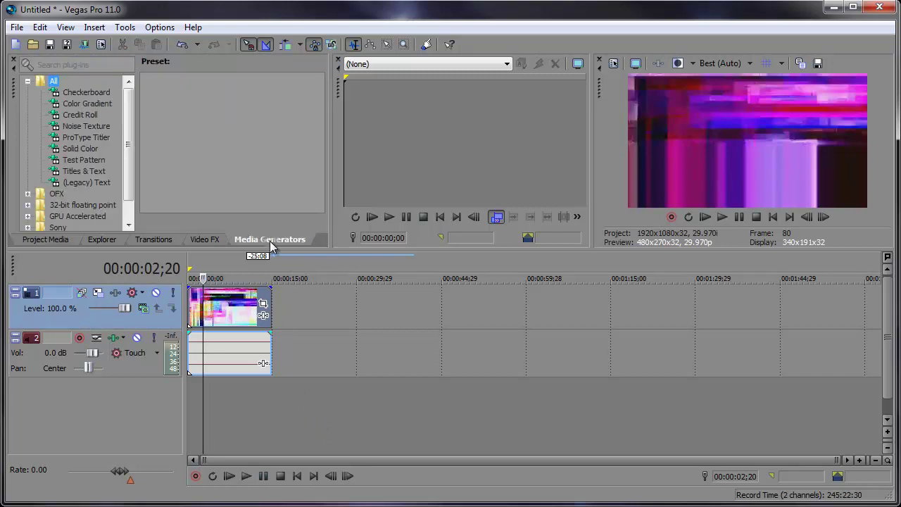
pyautogui.click(83, 172)
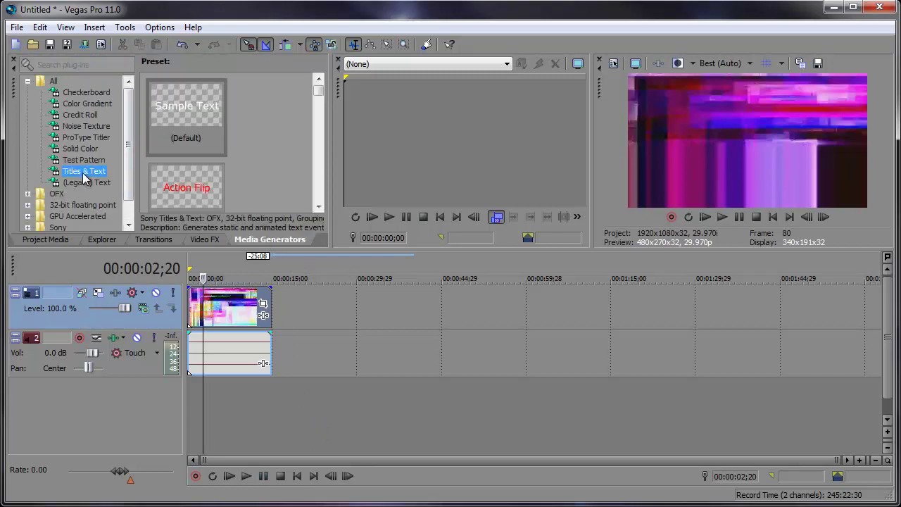
pyautogui.moveTo(186, 109); pyautogui.dragTo(191, 280)
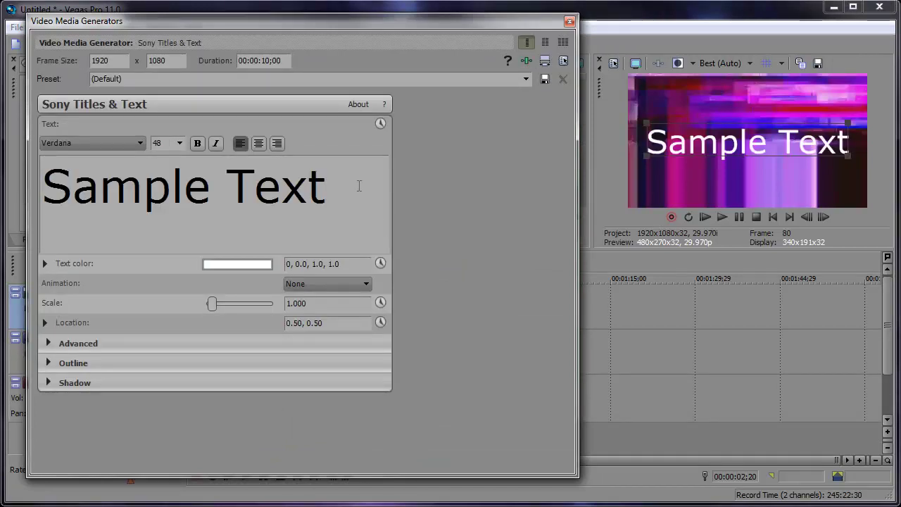
pyautogui.moveTo(357, 184); pyautogui.dragTo(47, 183)
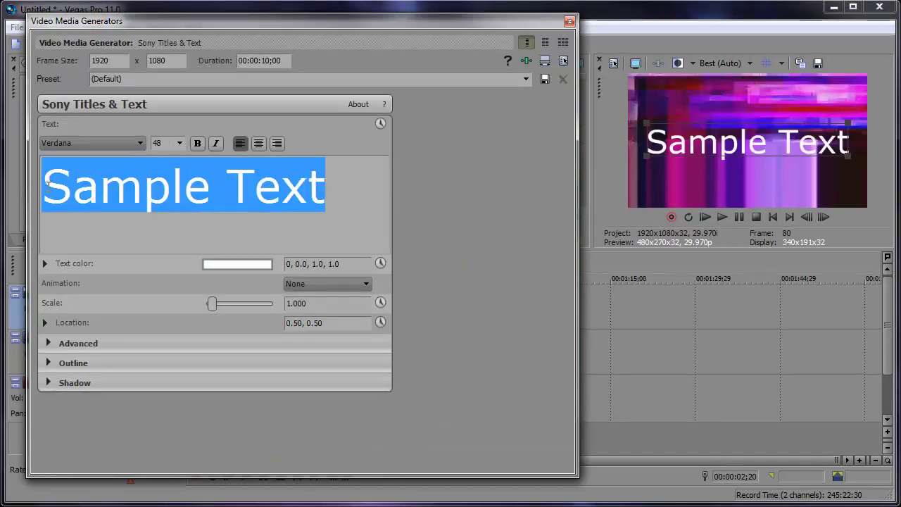
pyautogui.write('MASK')
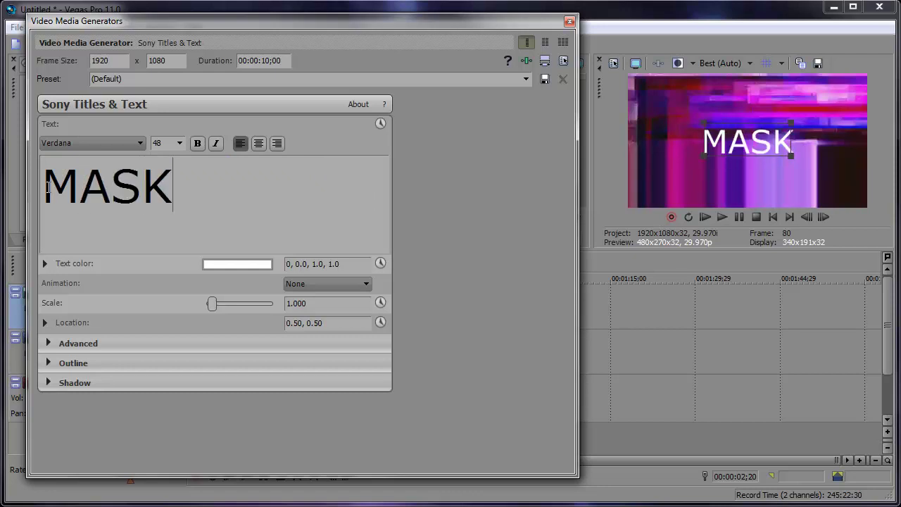
pyautogui.press('Return')
pyautogui.write('TEXT')
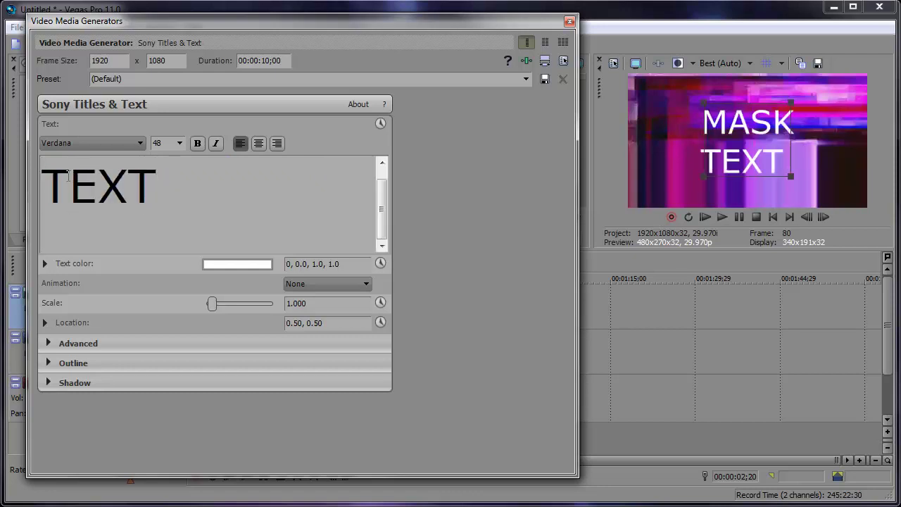
pyautogui.scroll(1, 68, 176)
# Enlarge the word TEXT to font size 80 and centre-align the whole title
pyautogui.doubleClick(211, 179)
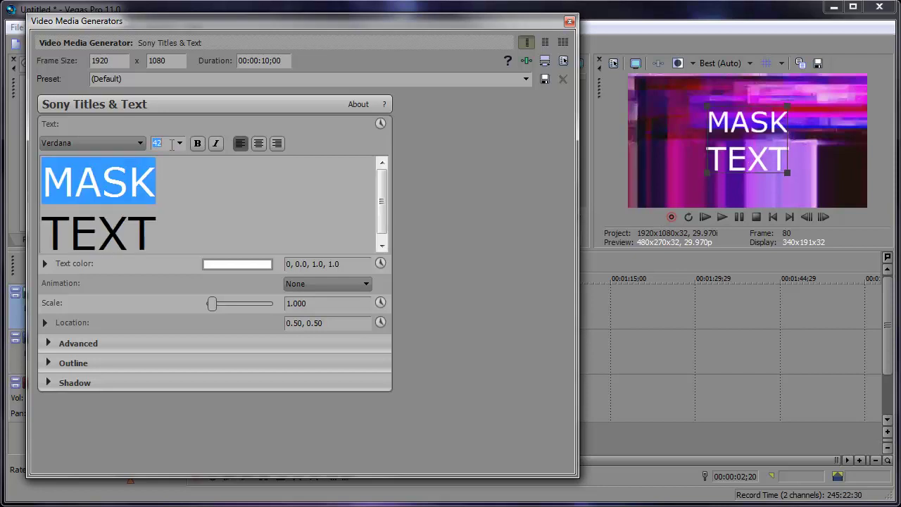
pyautogui.doubleClick(97, 228)
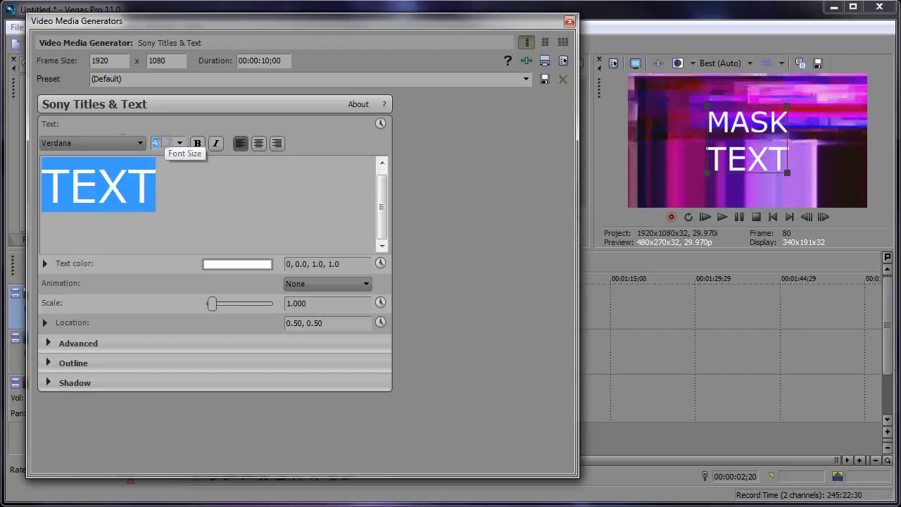
pyautogui.doubleClick(166, 143)
pyautogui.write('80')
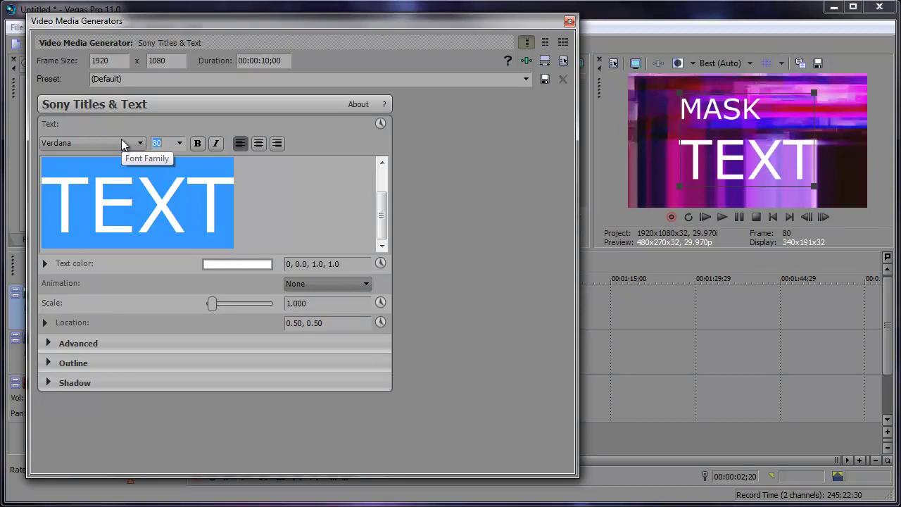
pyautogui.hotkey('ctrl', 'a')
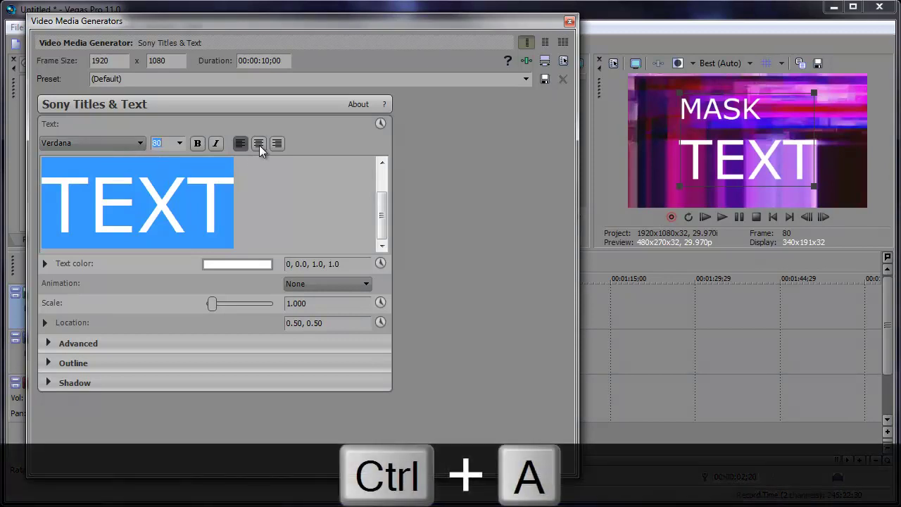
pyautogui.click(259, 145)
pyautogui.click(140, 143)
# Change the title font to Bebas and reduce the Advanced line spacing to 0.789
pyautogui.moveTo(139, 382); pyautogui.dragTo(156, 227)
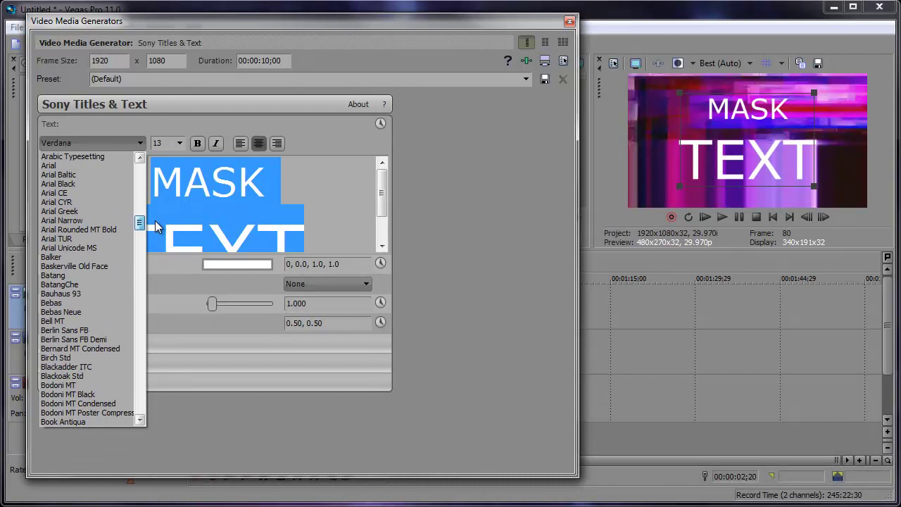
pyautogui.click(75, 304)
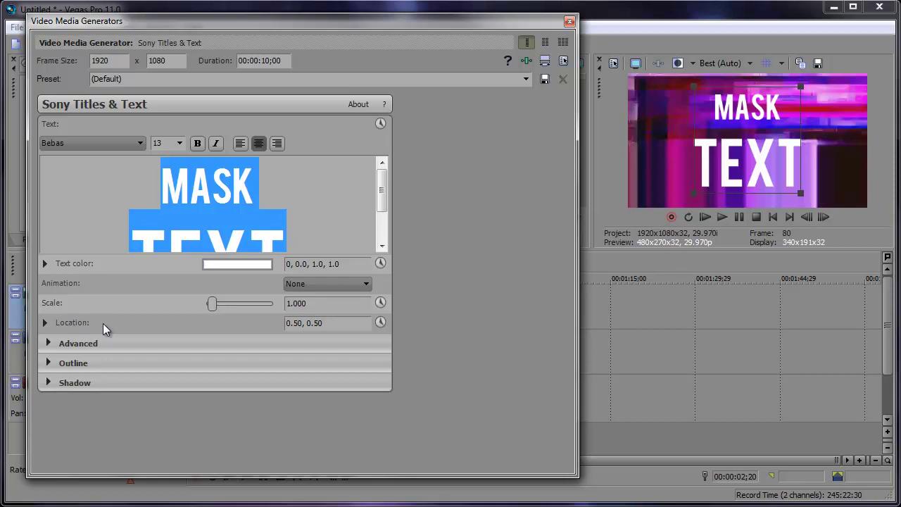
pyautogui.click(48, 344)
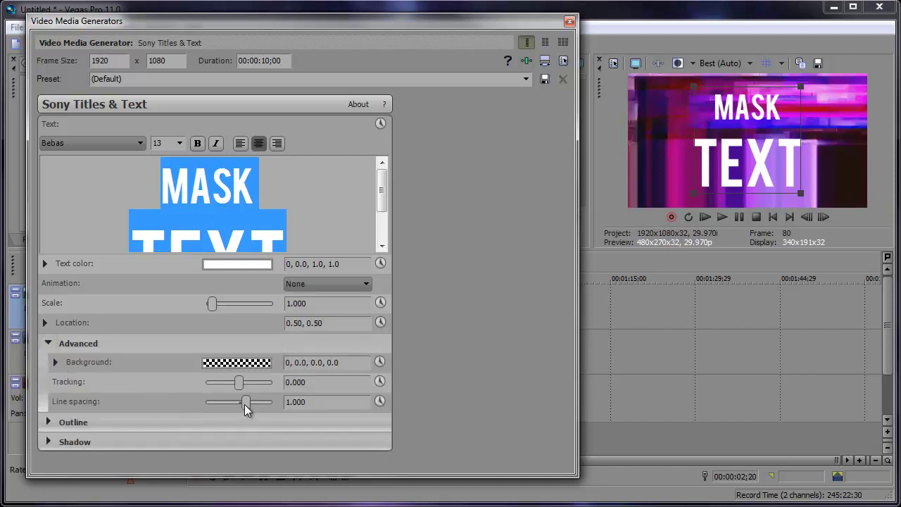
pyautogui.moveTo(245, 403); pyautogui.dragTo(245, 404)
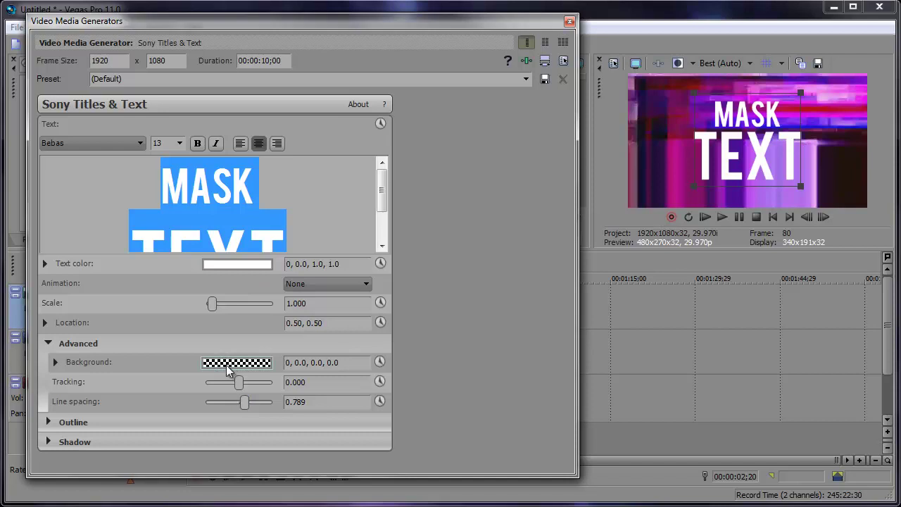
# Extend the title event to the glitch clip's end, then trace mask points around the T and E
pyautogui.click(569, 23)
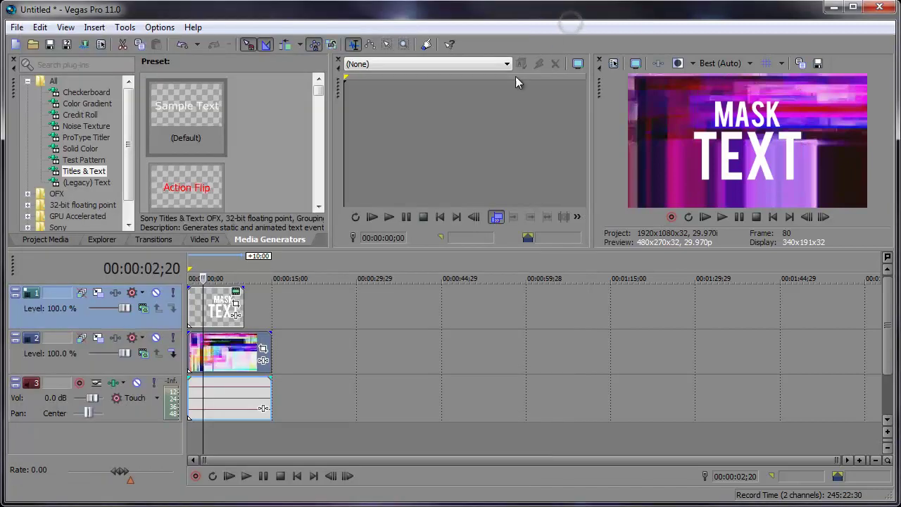
pyautogui.moveTo(243, 299); pyautogui.dragTo(267, 298)
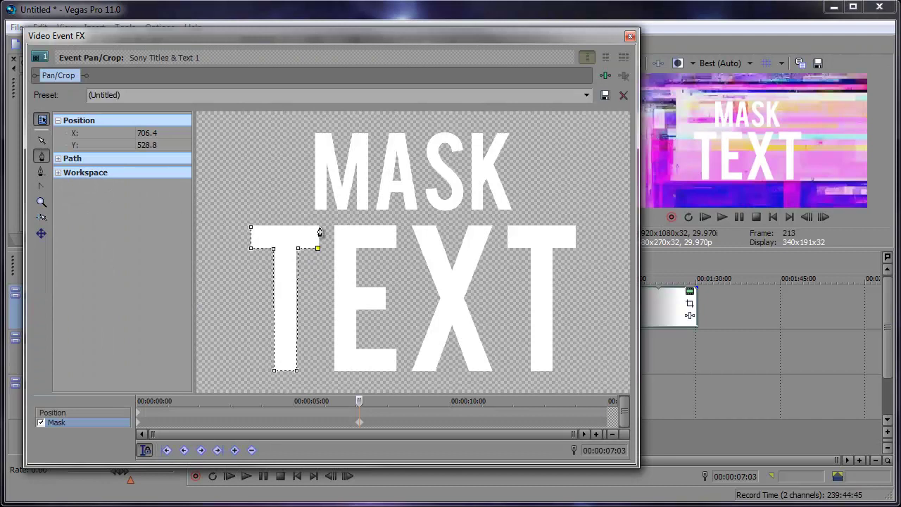
pyautogui.click(252, 228)
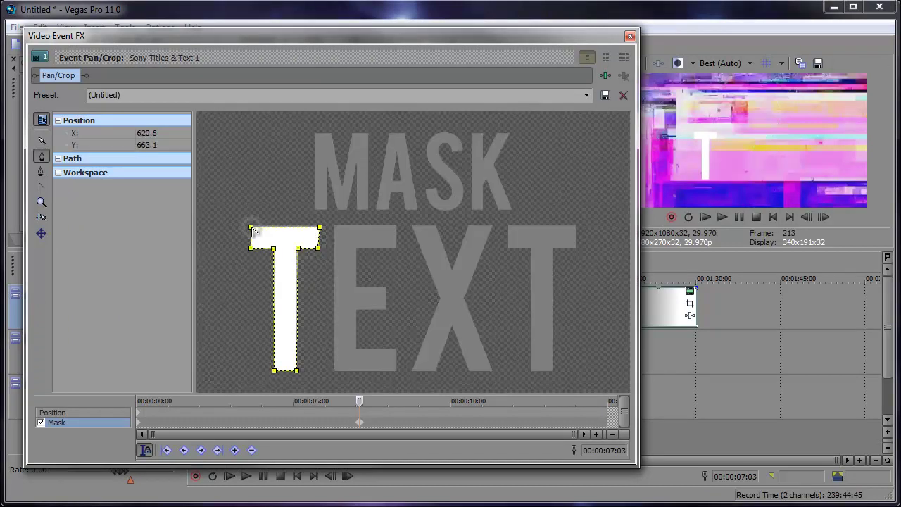
pyautogui.click(335, 227)
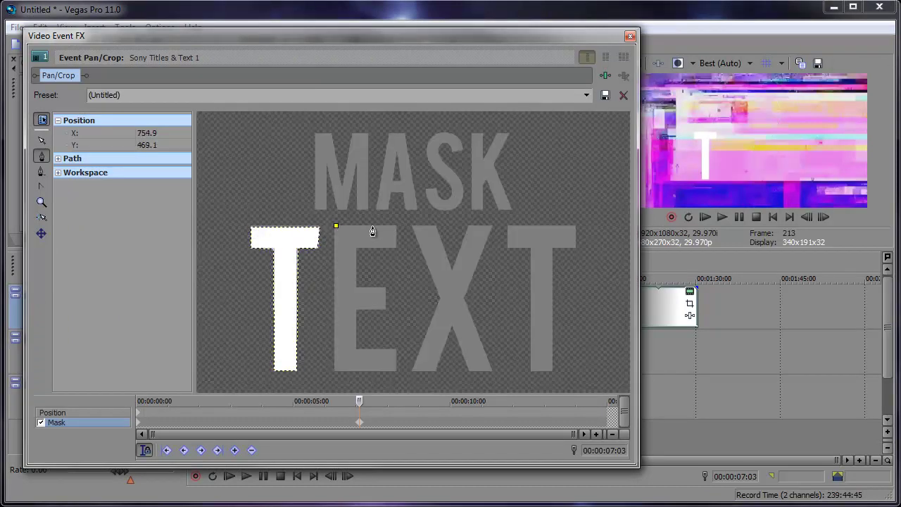
pyautogui.click(396, 226)
pyautogui.click(397, 245)
pyautogui.click(359, 249)
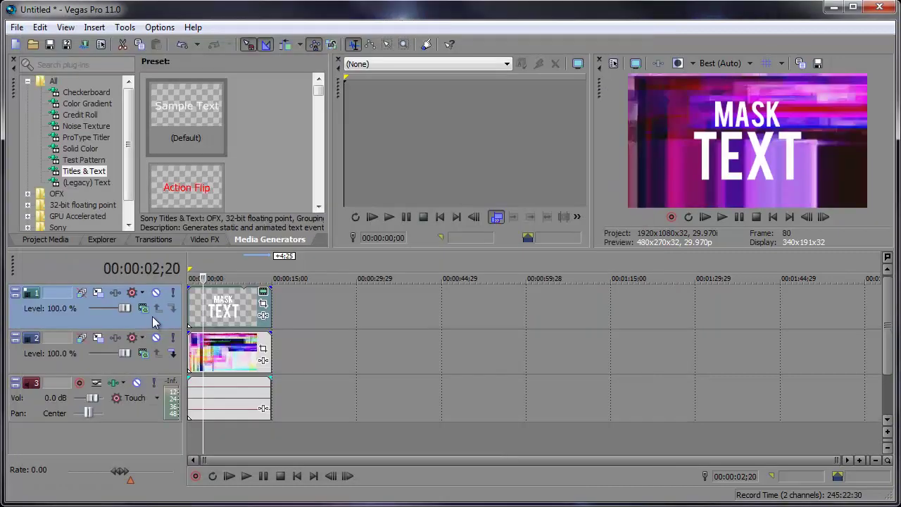
# Set the title track's compositing mode to Multiply (Mask) and preview the glitch-filled letters
pyautogui.click(144, 311)
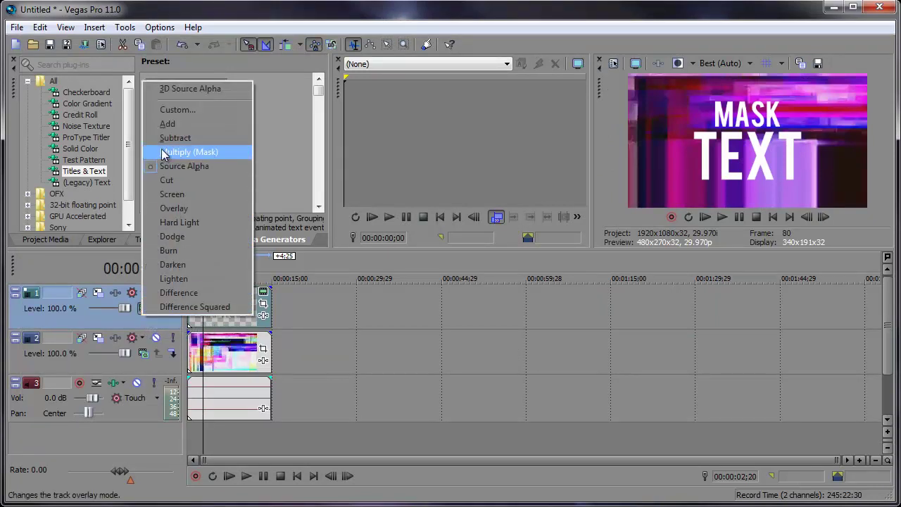
pyautogui.click(227, 155)
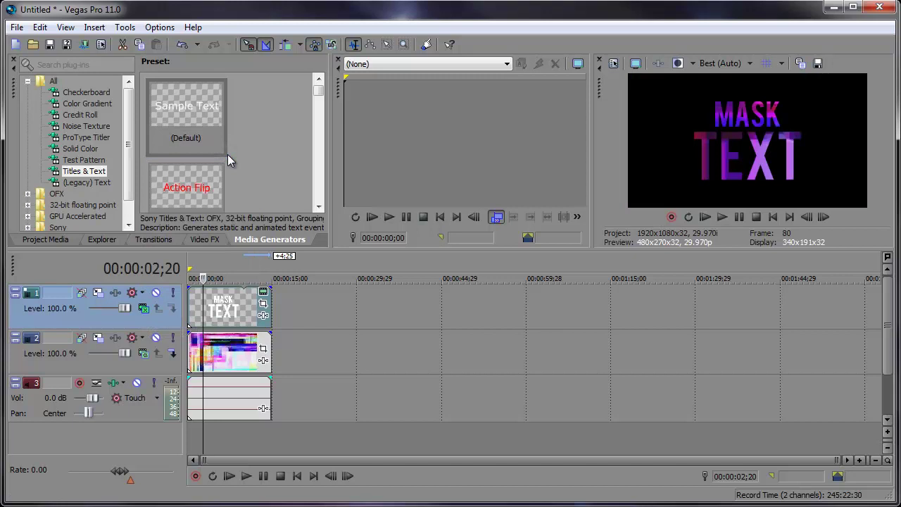
pyautogui.click(229, 476)
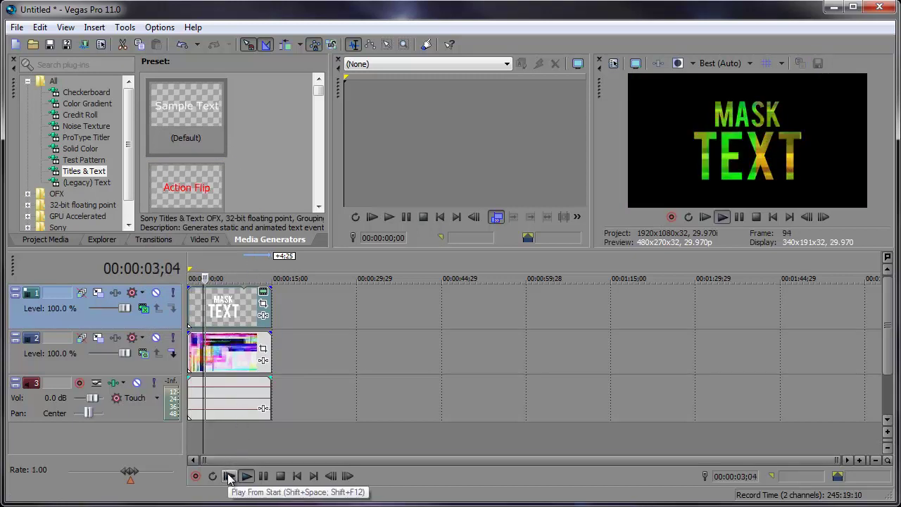
pyautogui.click(264, 477)
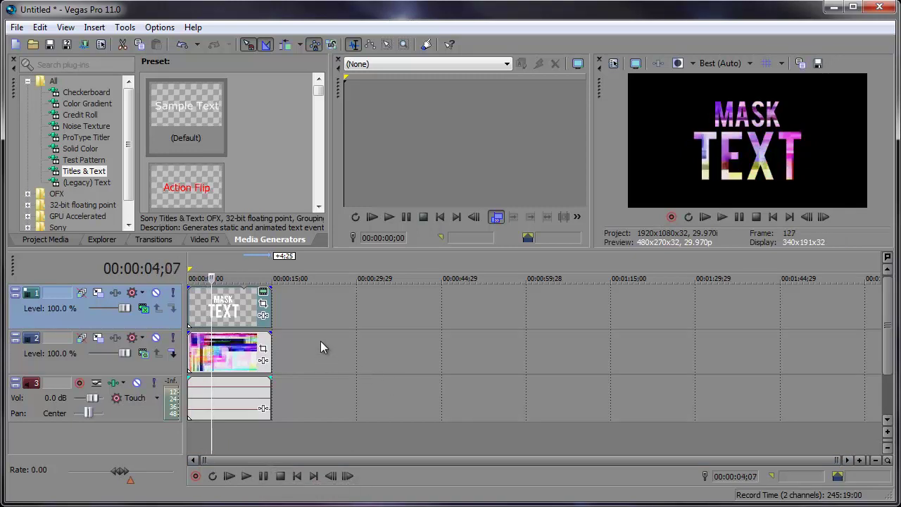
# Add the Orange Solid Color preset on a new bottom video track, undoing the misplaced first attempt
pyautogui.click(91, 151)
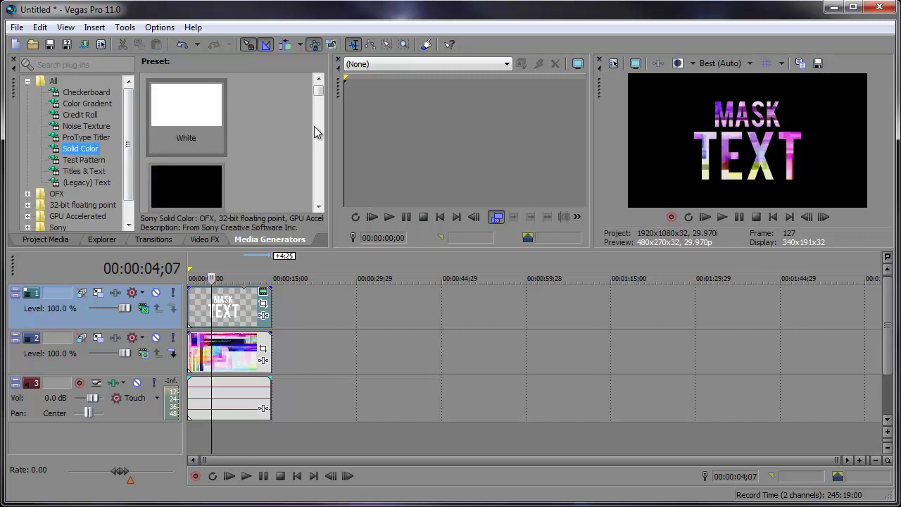
pyautogui.scroll(-2, 318, 141)
pyautogui.scroll(-4, 319, 144)
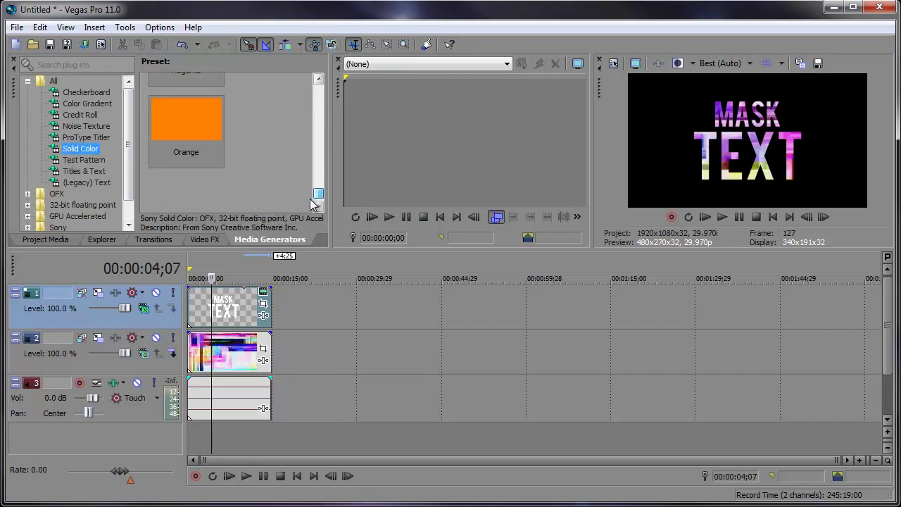
pyautogui.moveTo(219, 140); pyautogui.dragTo(190, 446)
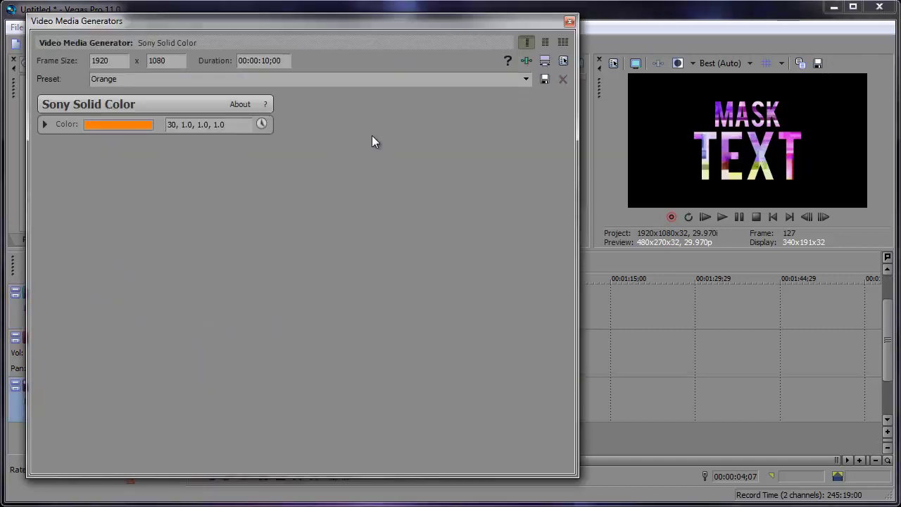
pyautogui.click(569, 21)
pyautogui.hotkey('ctrl', 'z')
pyautogui.moveTo(185, 121); pyautogui.dragTo(266, 394)
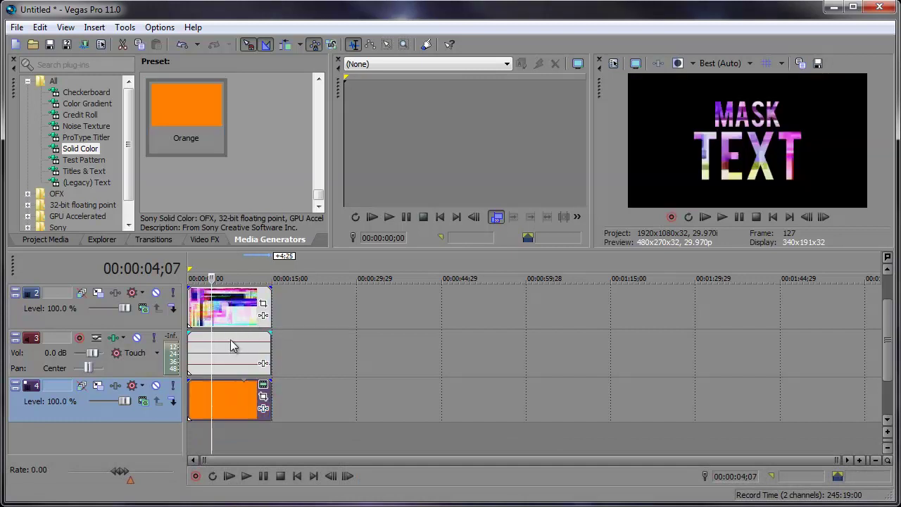
# Delete the audio track from the project
pyautogui.click(134, 369)
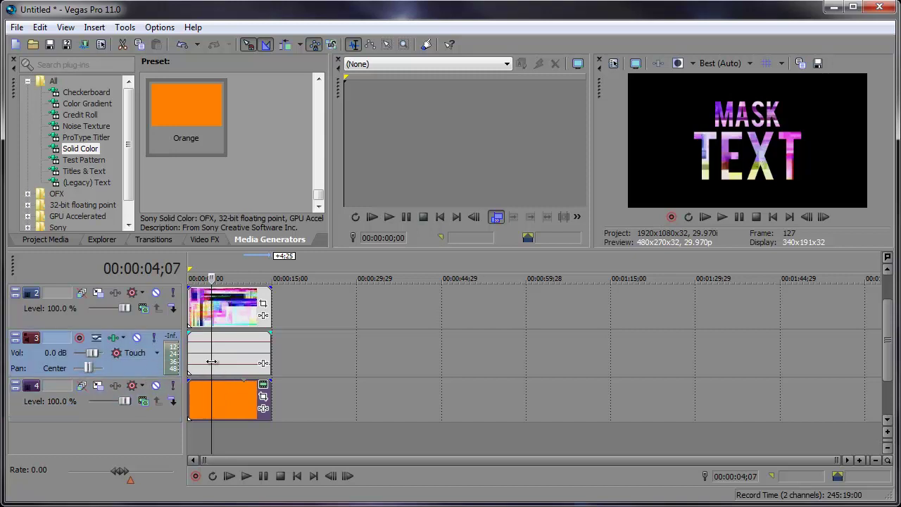
pyautogui.press('Delete')
pyautogui.scroll(1, 888, 359)
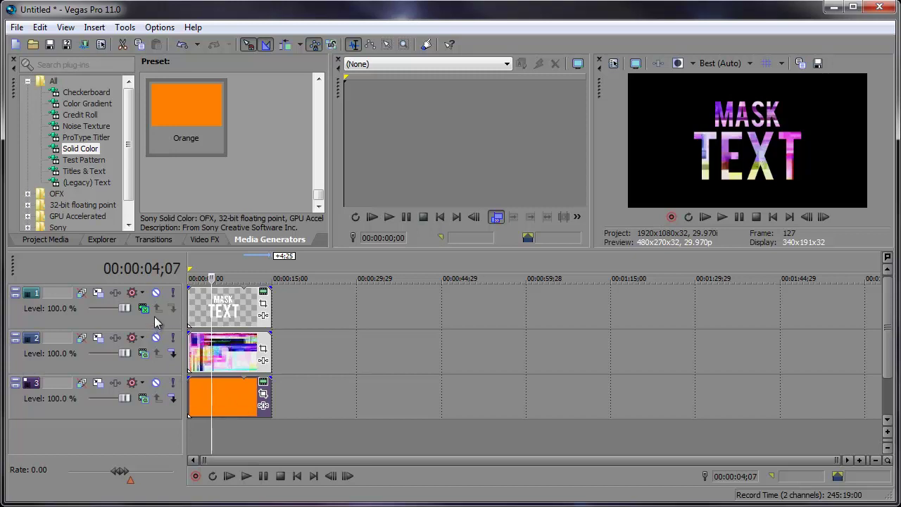
# Make the glitch track a compositing child of the text track and preview it over orange
pyautogui.click(173, 359)
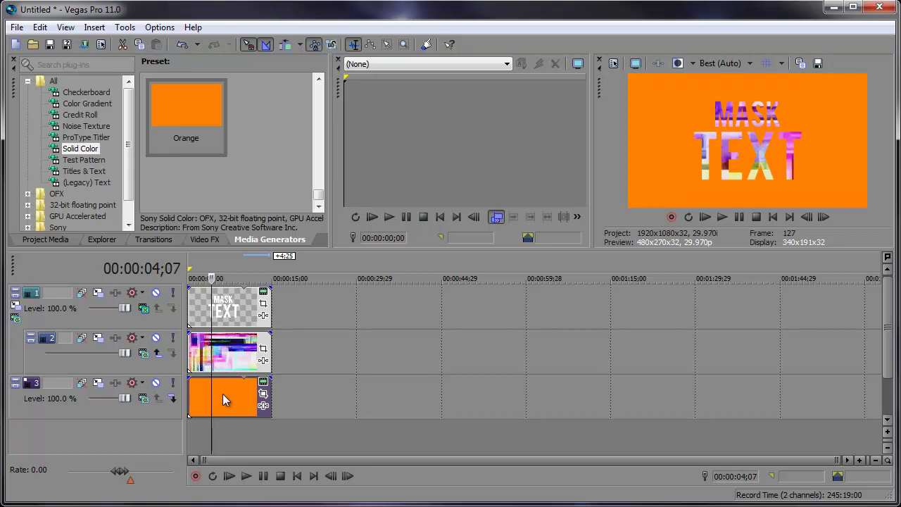
pyautogui.click(229, 476)
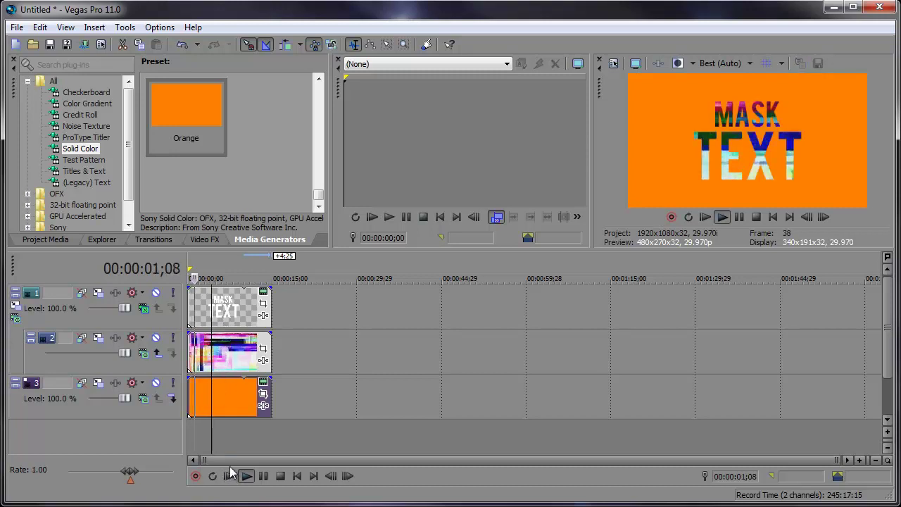
pyautogui.click(263, 476)
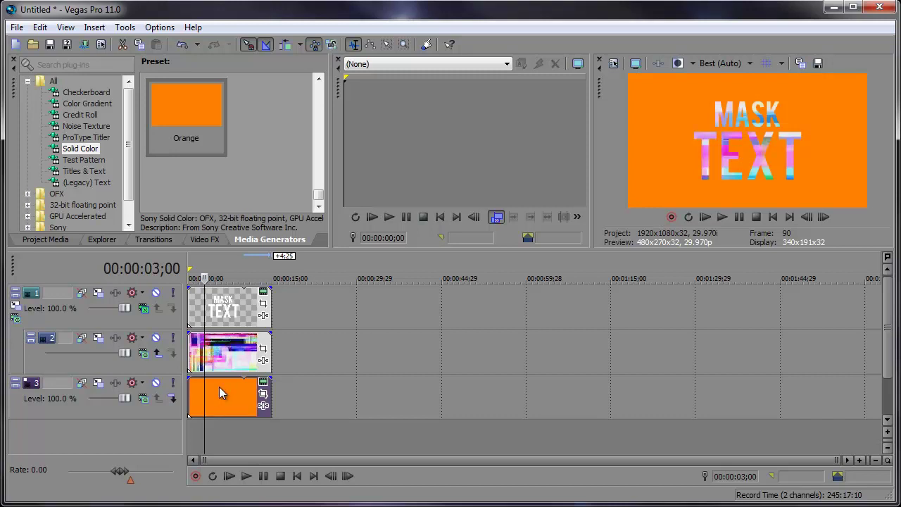
# Enable a 2D Shadow in the text group's Parent Track Motion and play back to check it
pyautogui.click(17, 309)
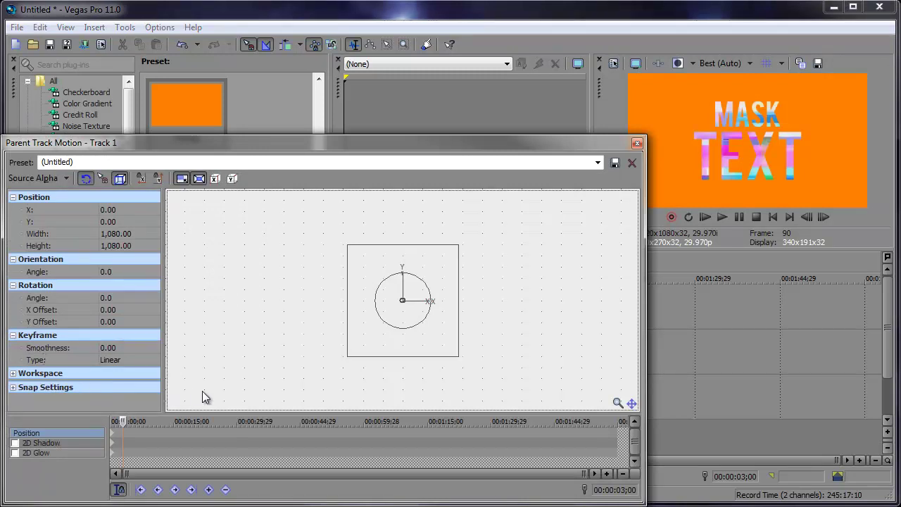
pyautogui.click(14, 444)
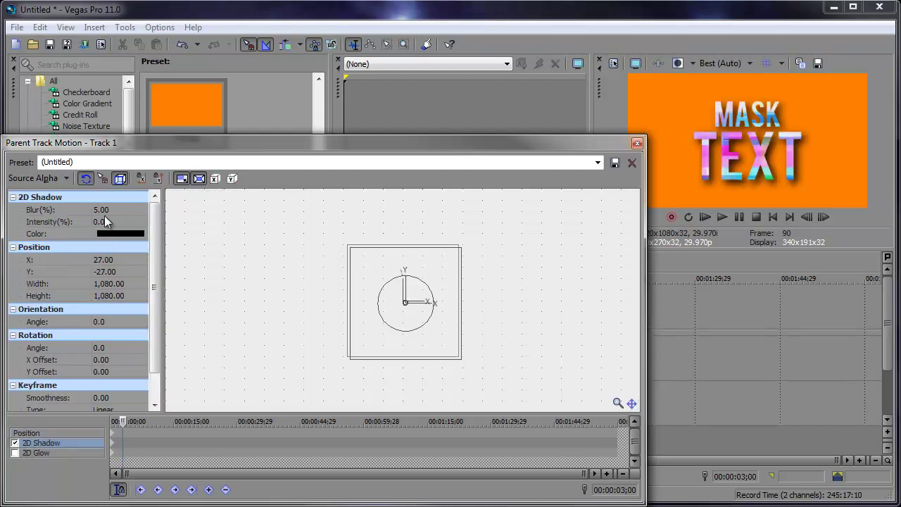
pyautogui.click(638, 141)
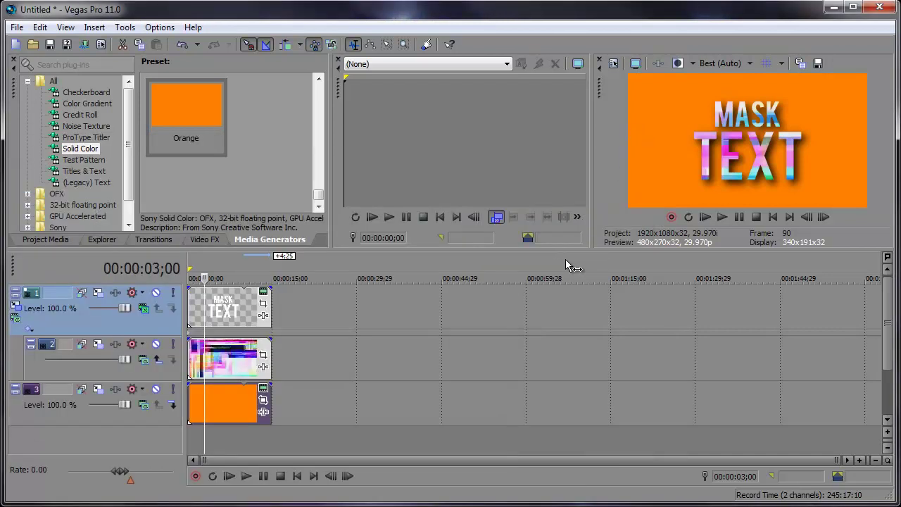
pyautogui.click(229, 476)
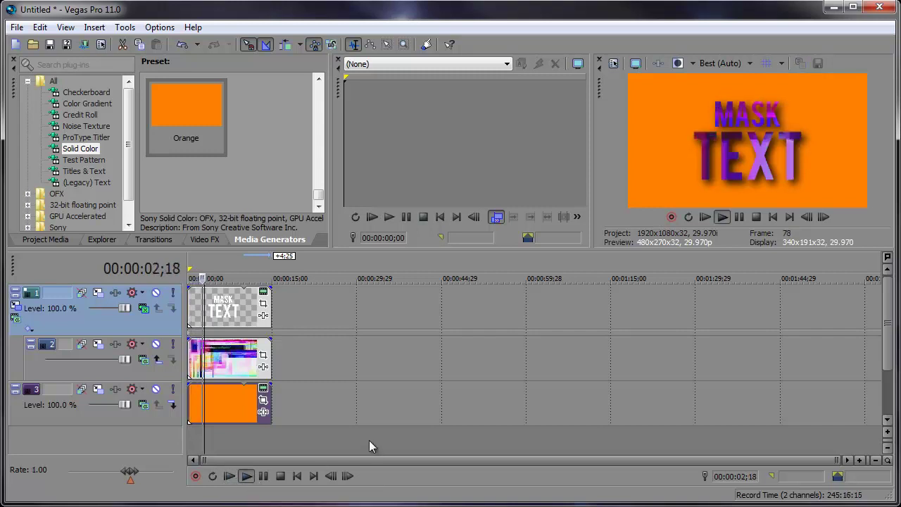
# Stop playback and place the BIRD image on the top track right after the MASK TEXT clip
pyautogui.press('Return')
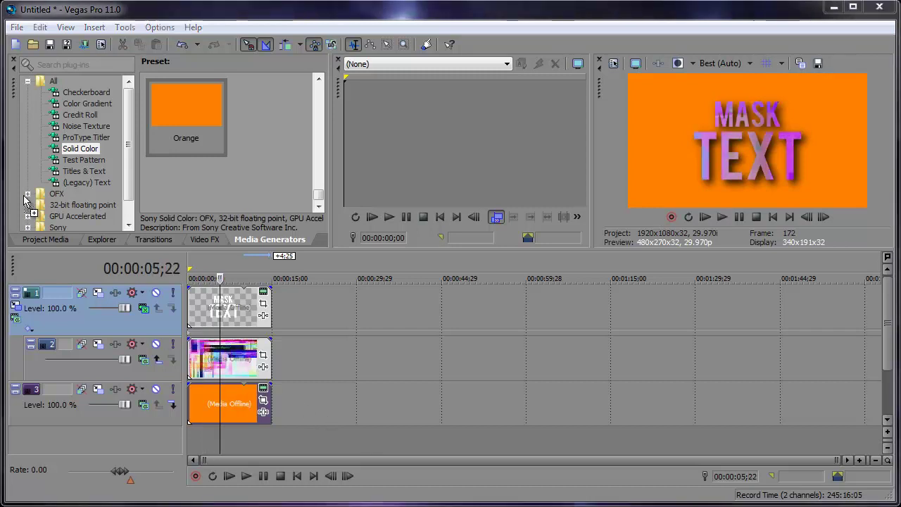
pyautogui.moveTo(241, 384); pyautogui.dragTo(374, 301)
pyautogui.click(319, 310)
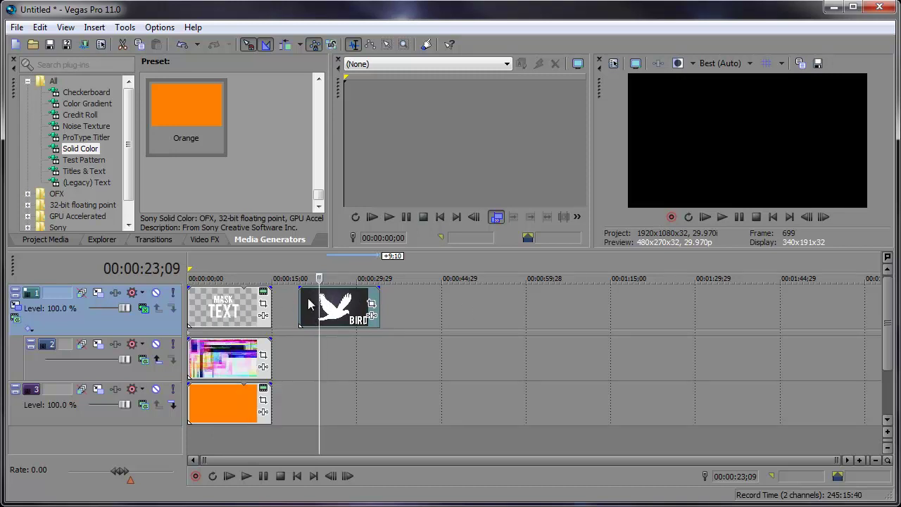
# Copy the glitch clip, paste it under the BIRD image's start, and check frames inside the bird clip
pyautogui.click(225, 359)
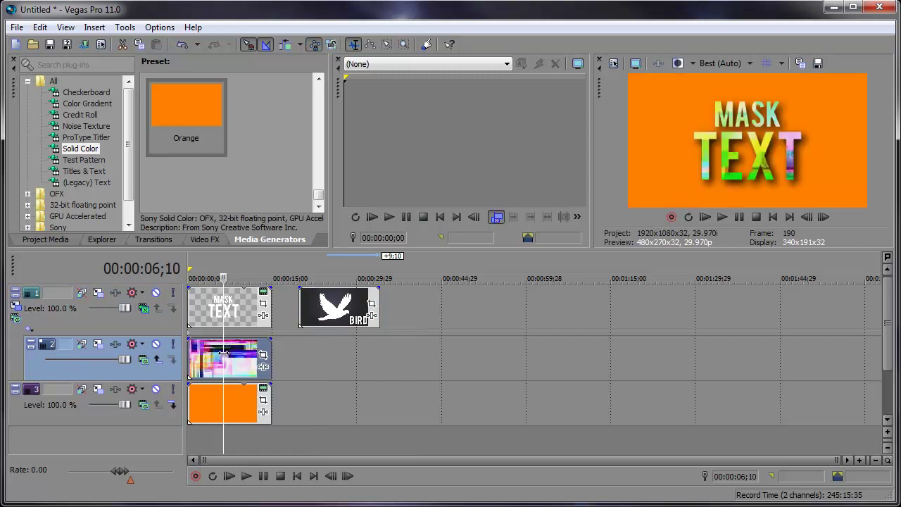
pyautogui.hotkey('ctrl', 'c')
pyautogui.click(300, 262)
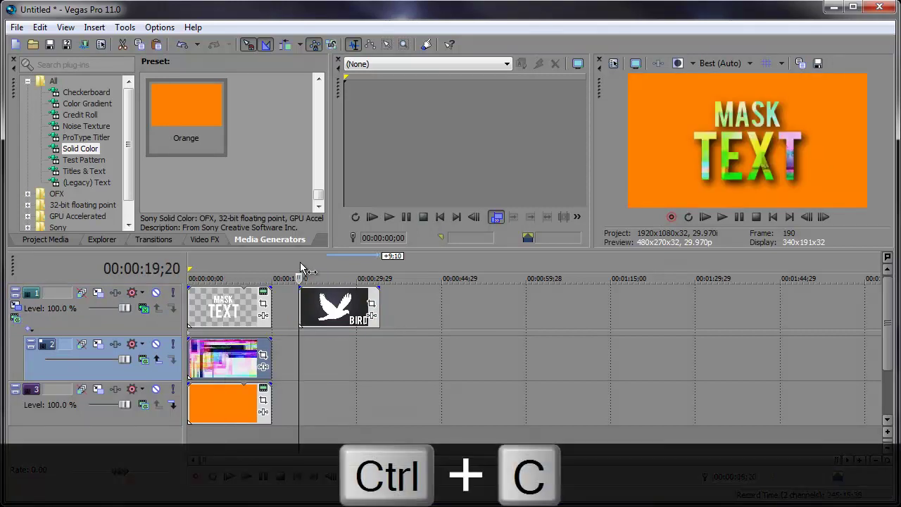
pyautogui.hotkey('ctrl', 'v')
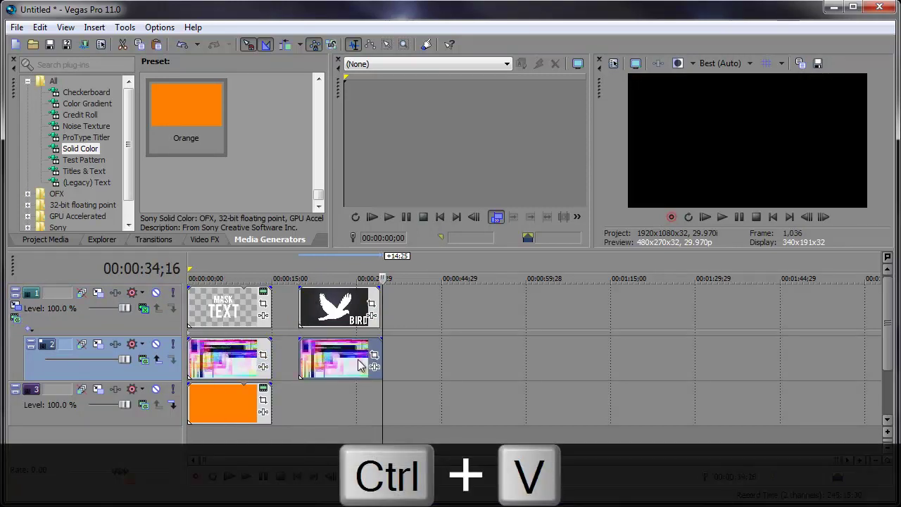
pyautogui.click(374, 309)
pyautogui.click(342, 309)
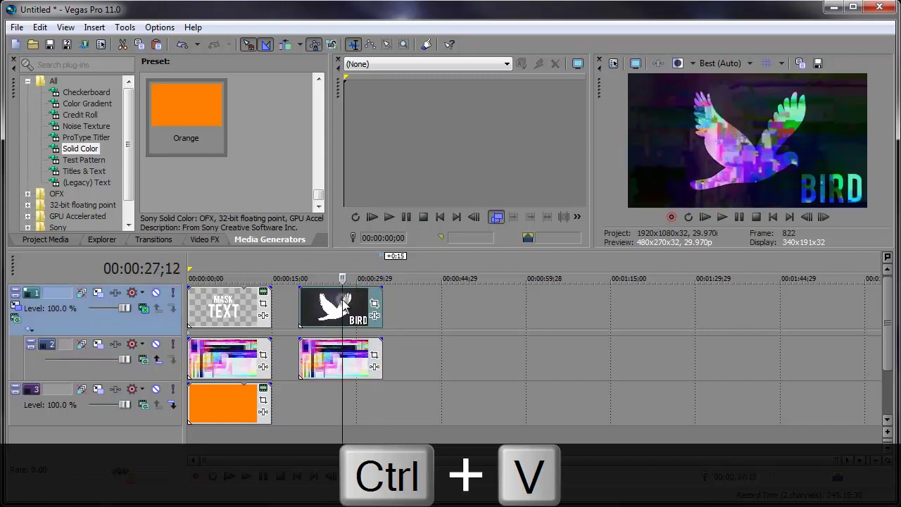
pyautogui.click(323, 311)
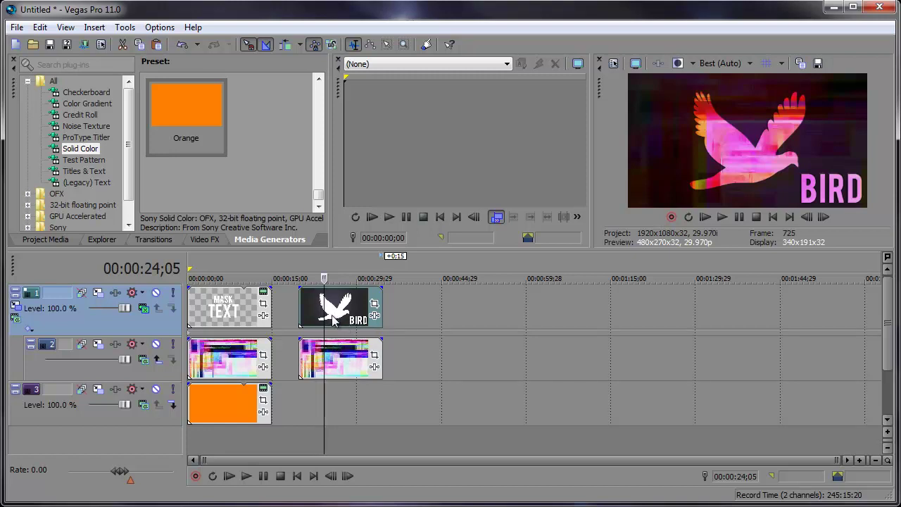
# Add Sony Mask Generator to the bird event with Low in at 0.347, blacking out the background
pyautogui.click(375, 318)
pyautogui.click(157, 159)
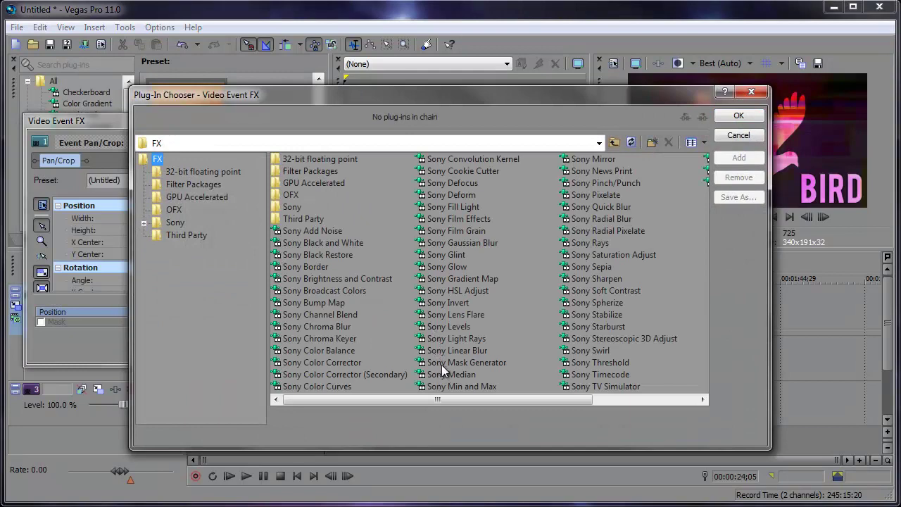
pyautogui.doubleClick(484, 364)
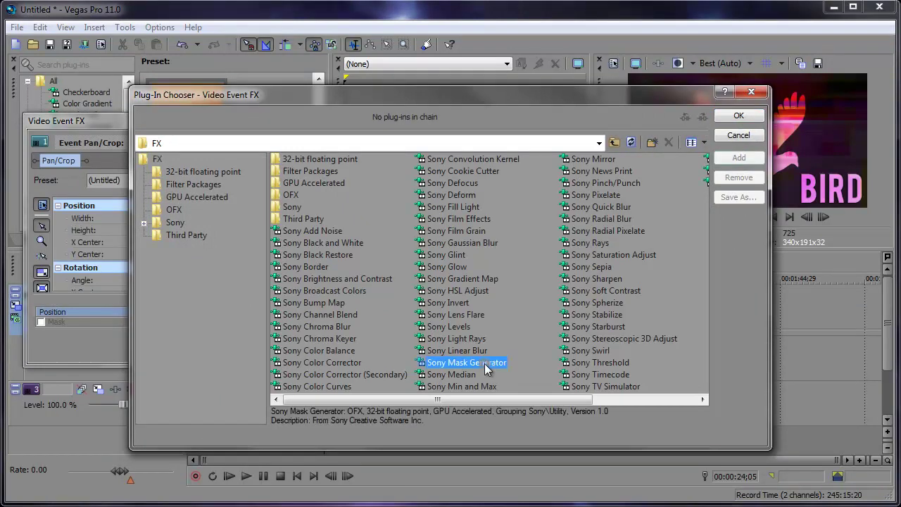
pyautogui.click(738, 117)
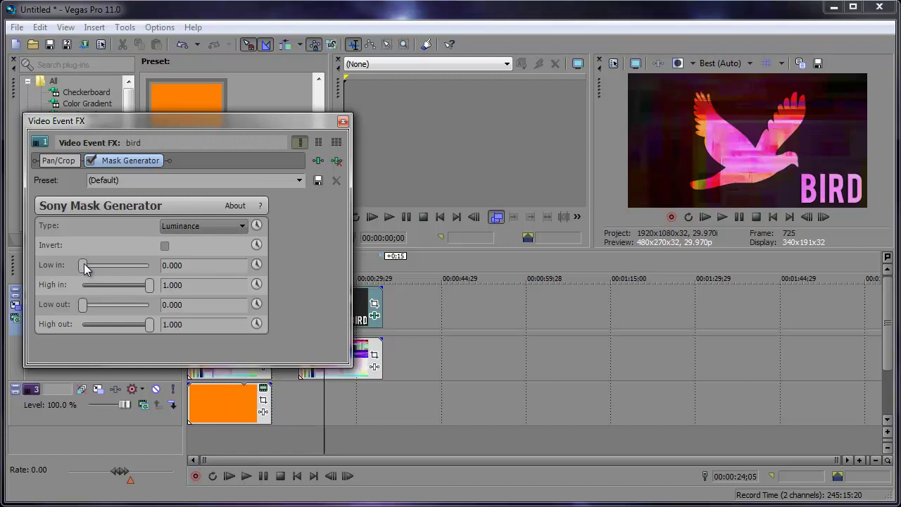
pyautogui.moveTo(84, 265); pyautogui.dragTo(107, 271)
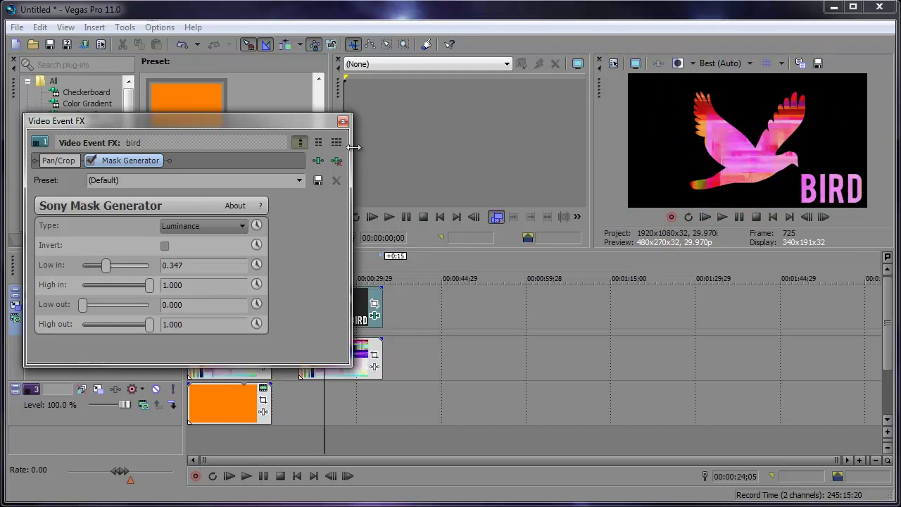
pyautogui.click(343, 123)
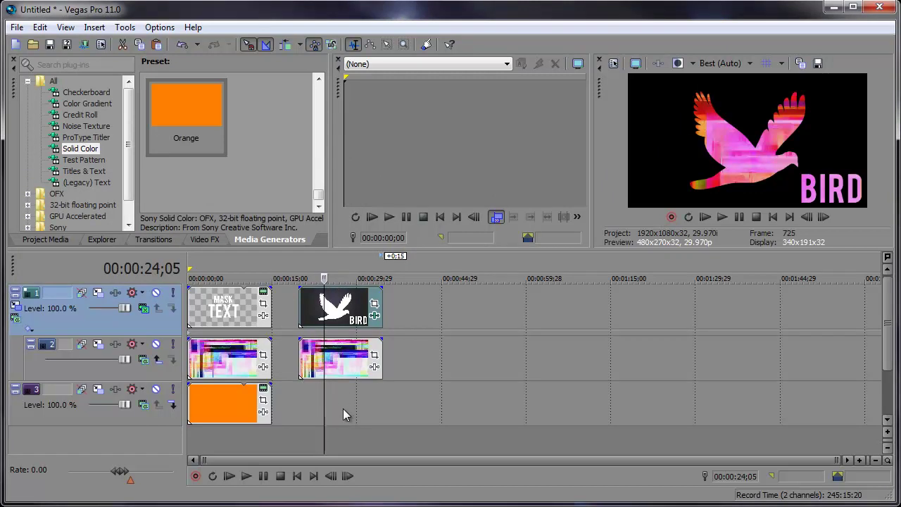
# Add SMPTE Bars (NTSC) to track 3, preview, shift the bars later and select the BIRD clip
pyautogui.click(83, 161)
pyautogui.moveTo(186, 113); pyautogui.dragTo(380, 396)
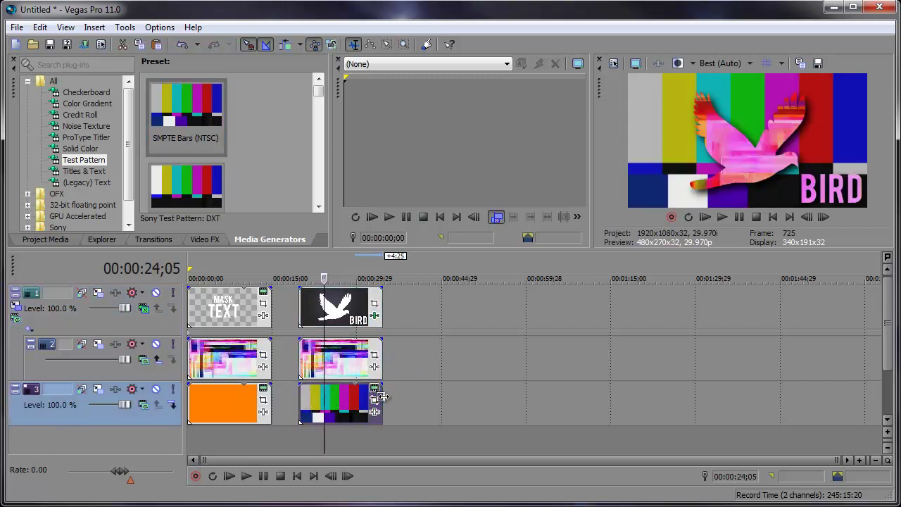
pyautogui.press('space')
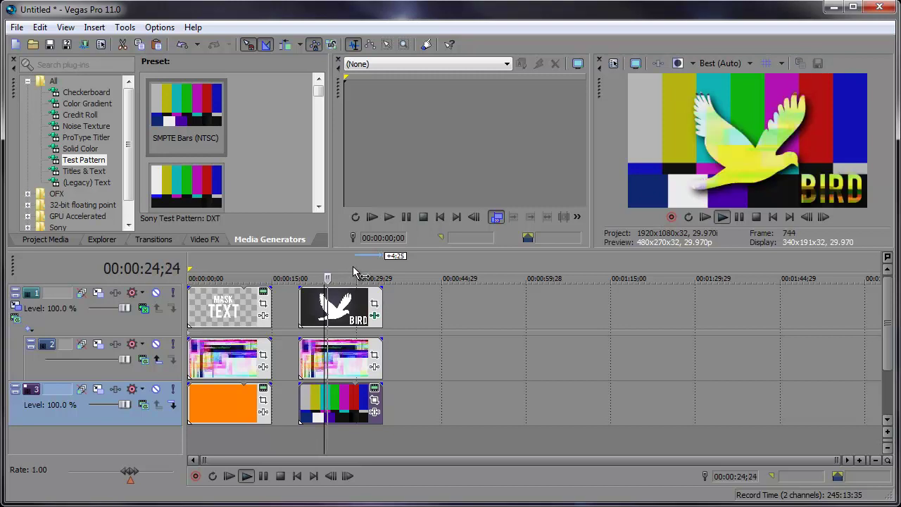
pyautogui.press('space')
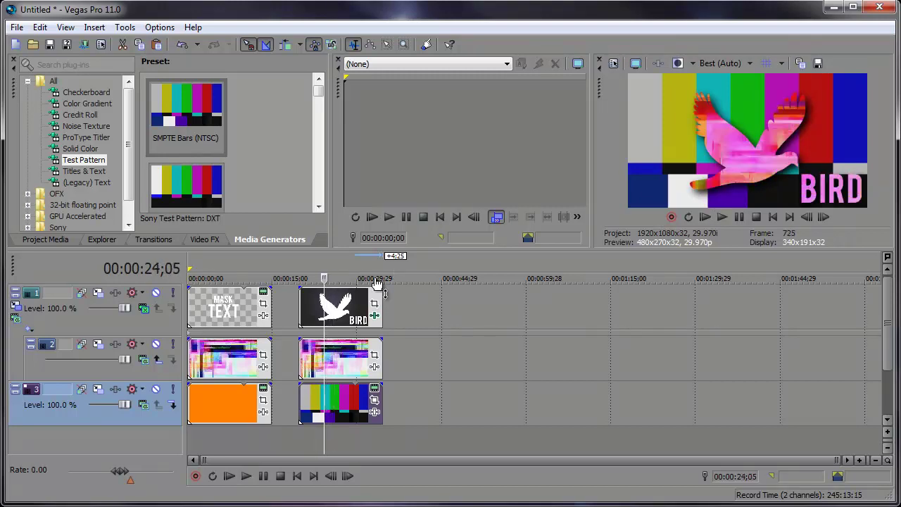
pyautogui.moveTo(342, 398); pyautogui.dragTo(424, 402)
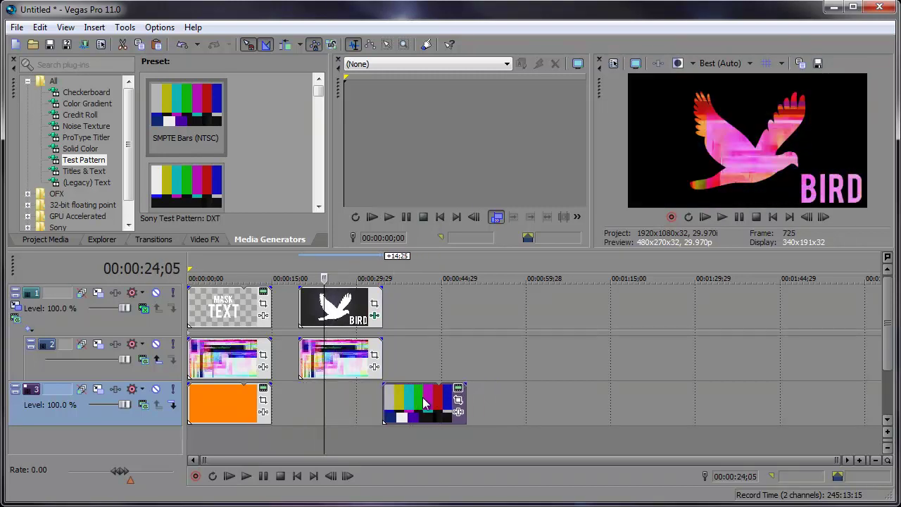
pyautogui.click(335, 306)
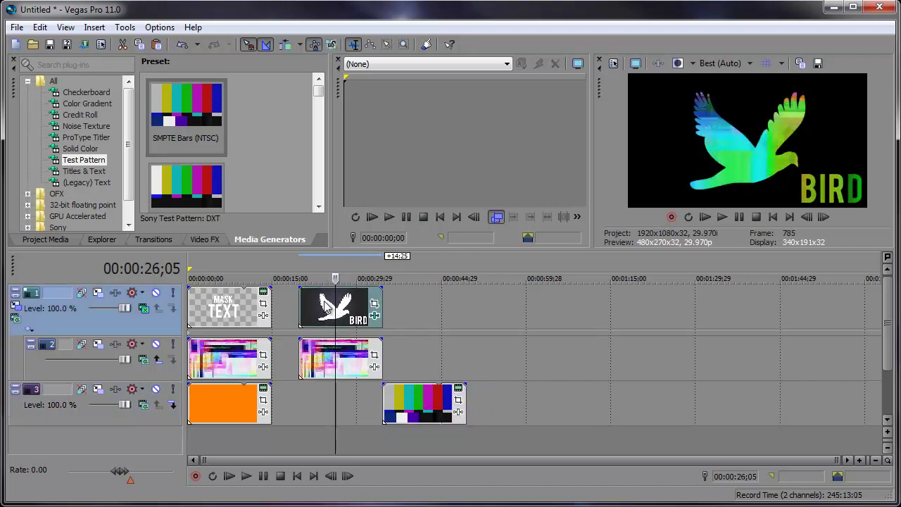
# Add bird.psd to track 3, move it to about 0:58, and slide the test bars back under the glitch bird
pyautogui.click(73, 240)
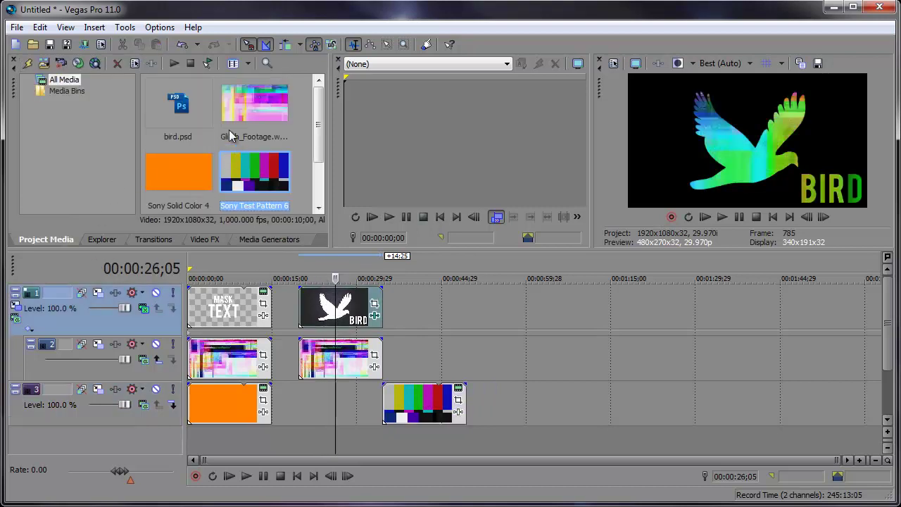
pyautogui.moveTo(178, 106); pyautogui.dragTo(327, 412)
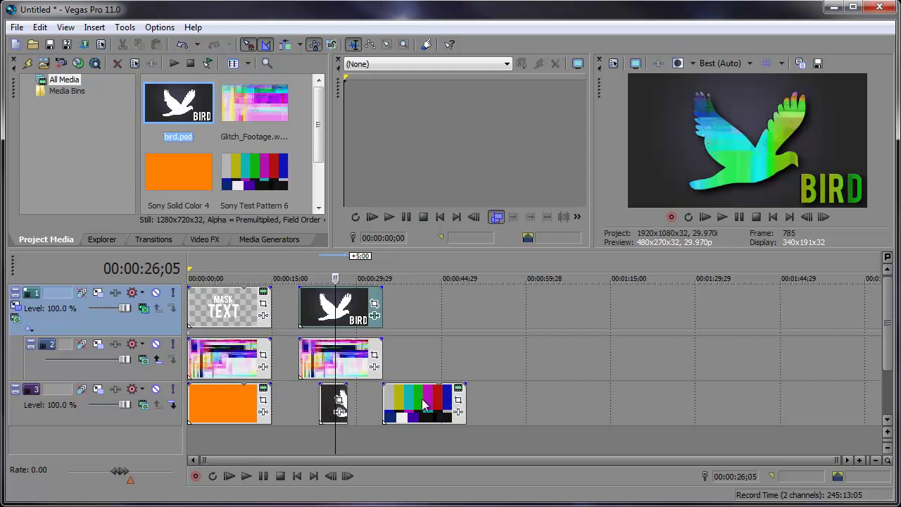
pyautogui.moveTo(420, 407)
pyautogui.mouseDown()
pyautogui.moveTo(456, 408)
pyautogui.moveTo(427, 409)
pyautogui.mouseUp()
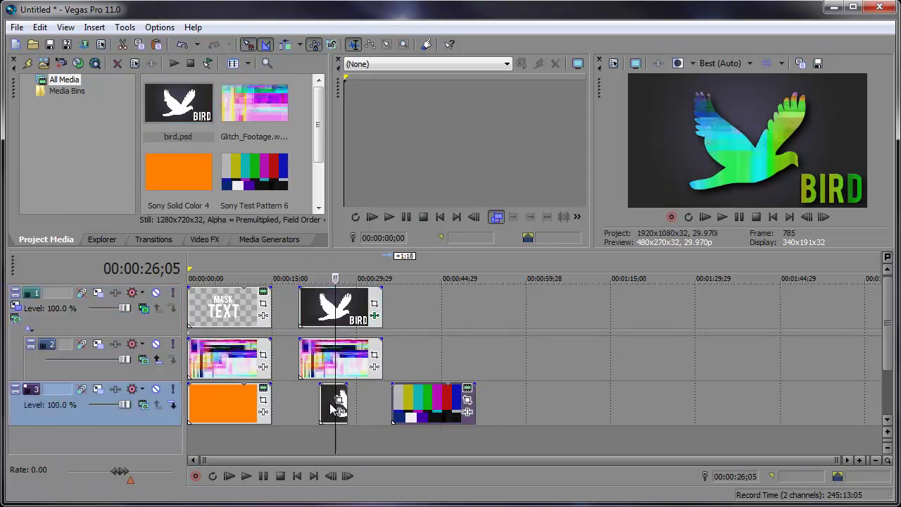
pyautogui.moveTo(329, 403); pyautogui.dragTo(607, 410)
pyautogui.moveTo(418, 414); pyautogui.dragTo(325, 414)
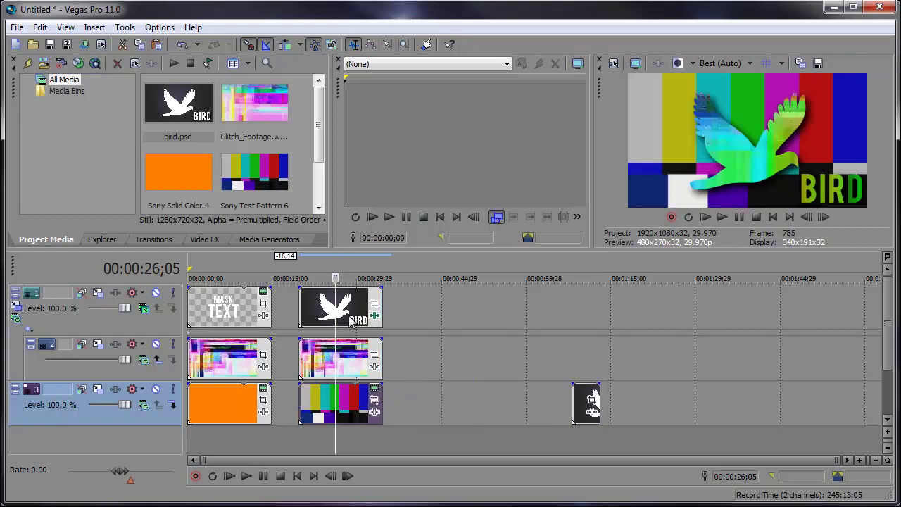
# Invert the bird's mask, lowering Low out and setting High out to 1.000, then preview it
pyautogui.click(375, 316)
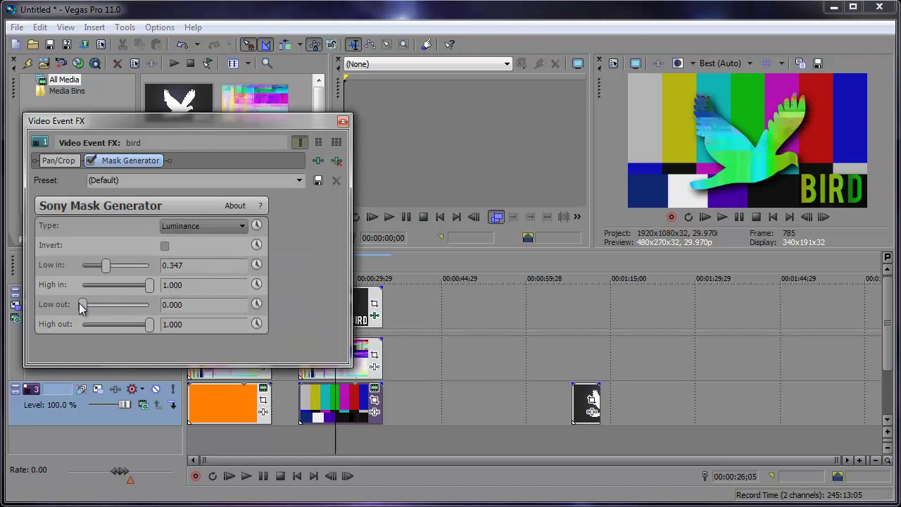
pyautogui.moveTo(83, 306)
pyautogui.mouseDown()
pyautogui.moveTo(120, 319)
pyautogui.moveTo(61, 320)
pyautogui.mouseUp()
pyautogui.moveTo(137, 324)
pyautogui.mouseDown()
pyautogui.moveTo(114, 325)
pyautogui.moveTo(151, 328)
pyautogui.mouseUp()
pyautogui.click(165, 247)
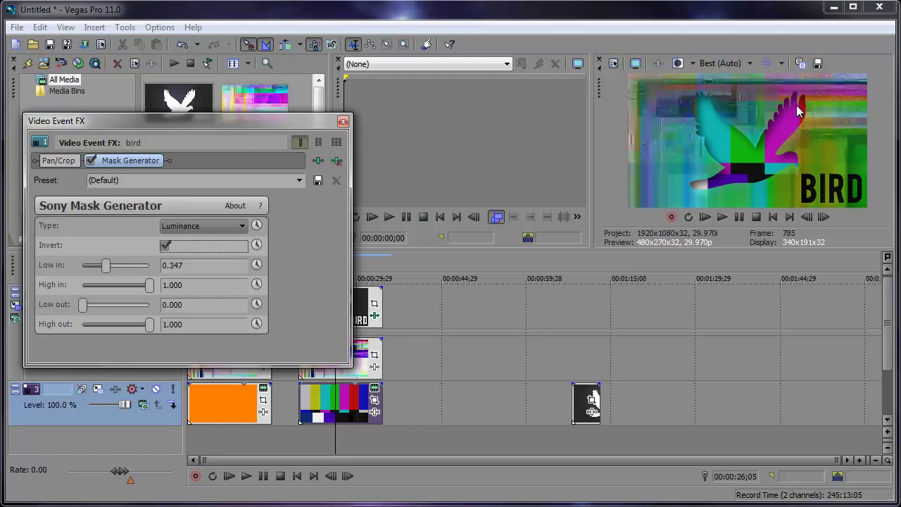
pyautogui.click(342, 120)
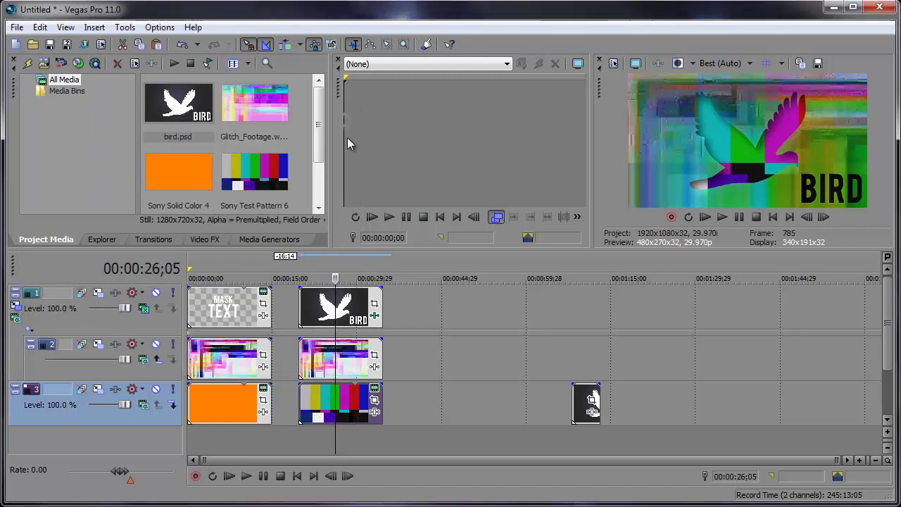
pyautogui.click(317, 264)
pyautogui.press('space')
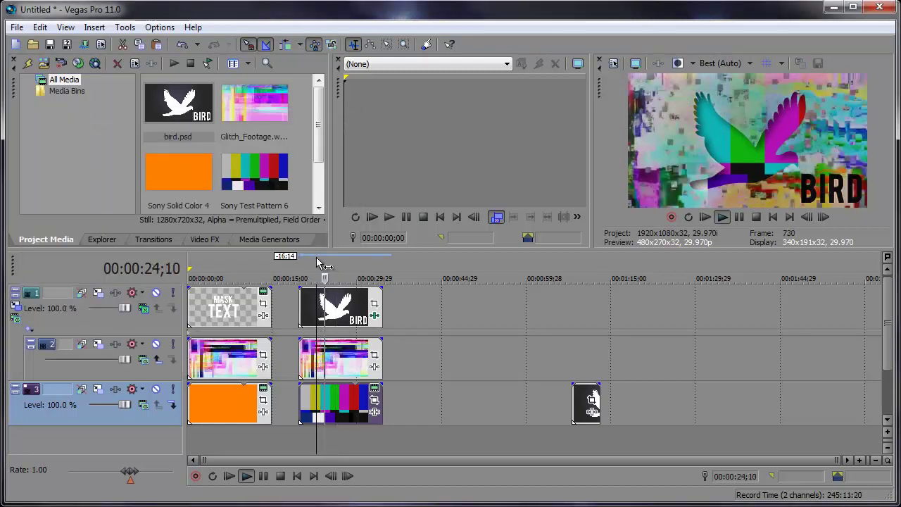
pyautogui.press('space')
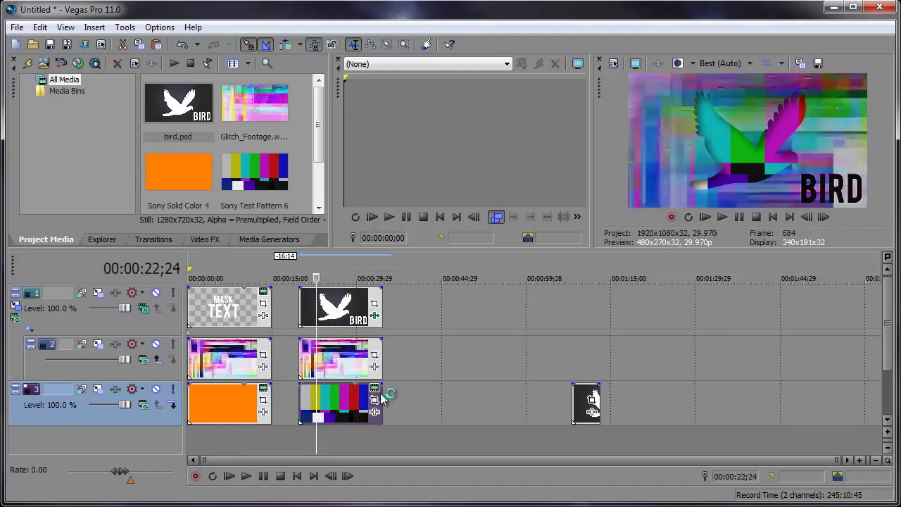
# Shorten the track 3 test bars, butt the second bird clip against them, and play from there
pyautogui.moveTo(382, 396); pyautogui.dragTo(343, 400)
pyautogui.moveTo(588, 402); pyautogui.dragTo(360, 401)
pyautogui.click(353, 265)
pyautogui.press('space')
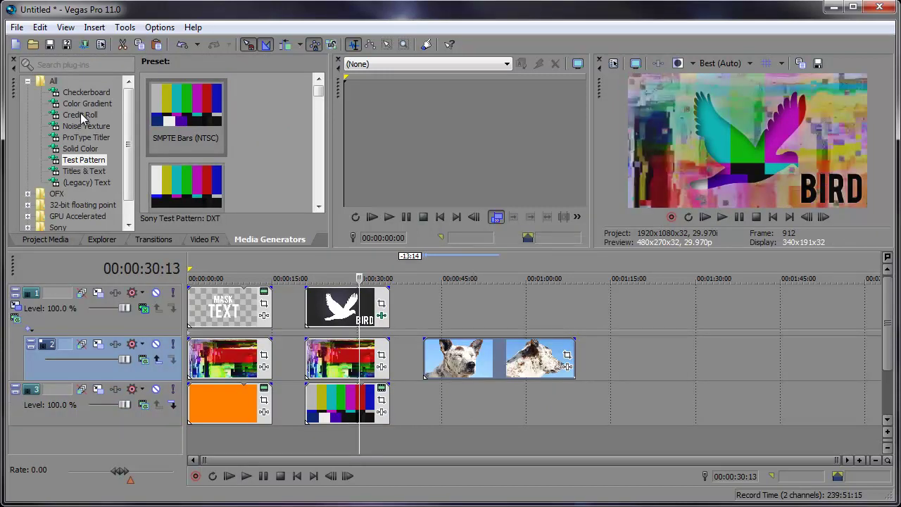
# Add a Linear White to Black gradient above the dog at 00:00:45 and reposition its control points
pyautogui.click(89, 103)
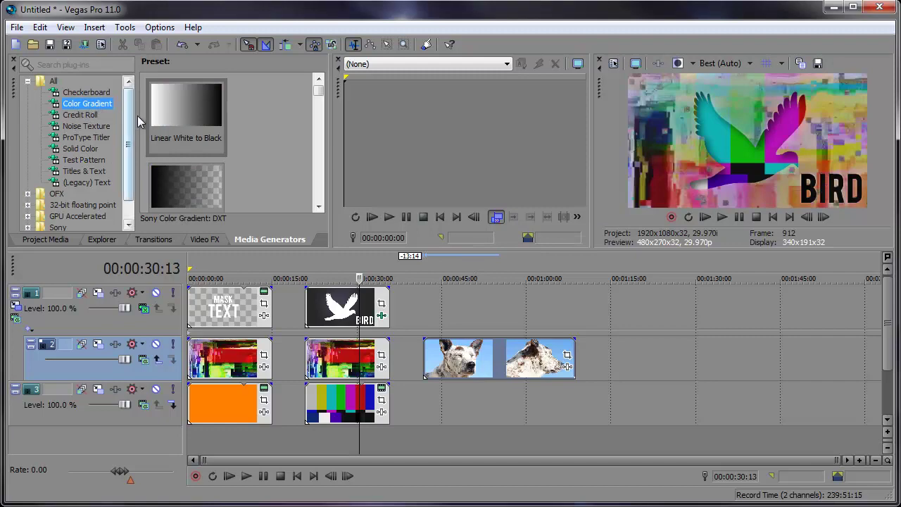
pyautogui.moveTo(187, 106); pyautogui.dragTo(574, 308)
pyautogui.click(575, 20)
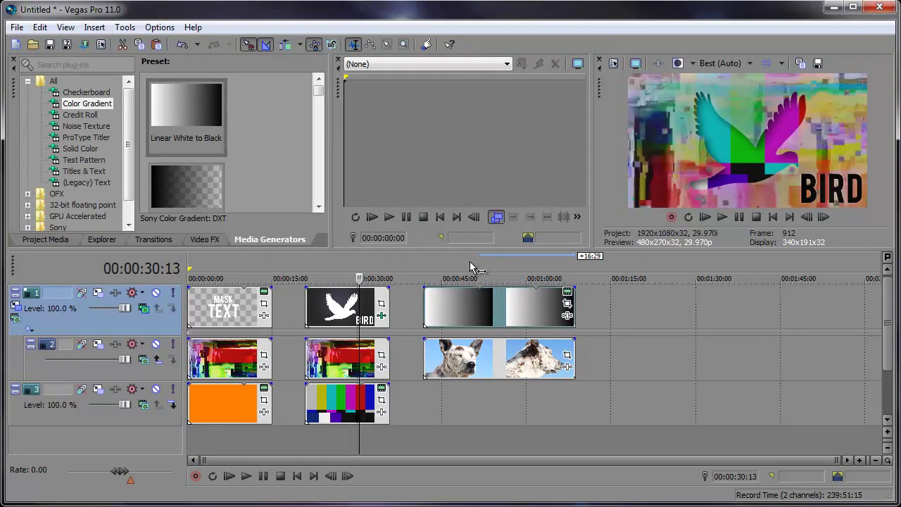
pyautogui.click(567, 295)
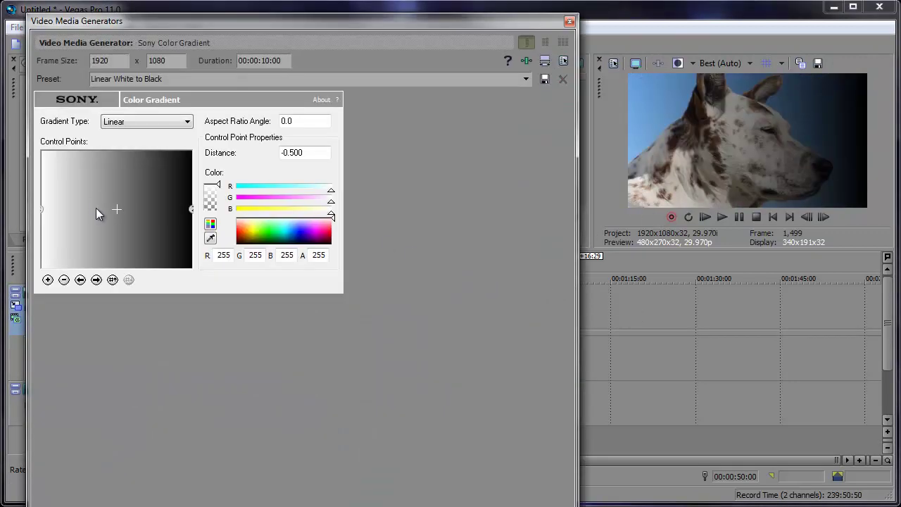
pyautogui.moveTo(113, 209); pyautogui.dragTo(41, 212)
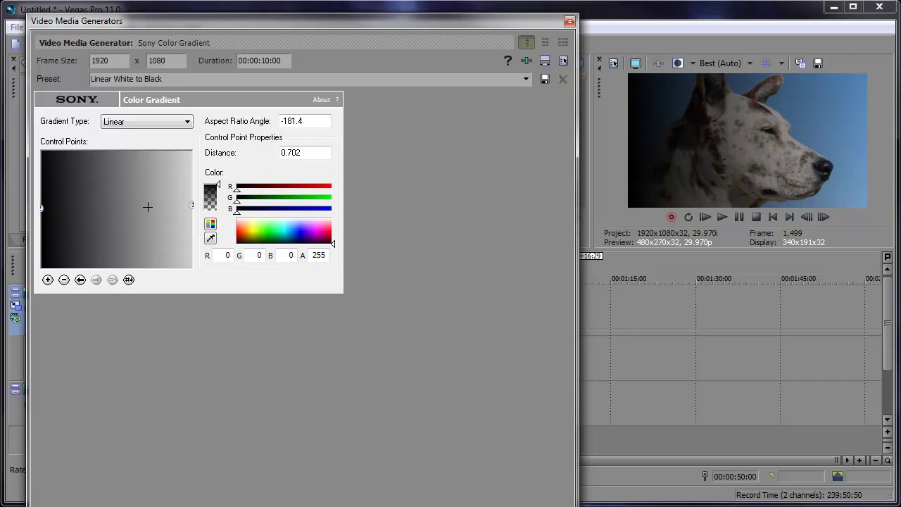
pyautogui.moveTo(181, 211); pyautogui.dragTo(75, 212)
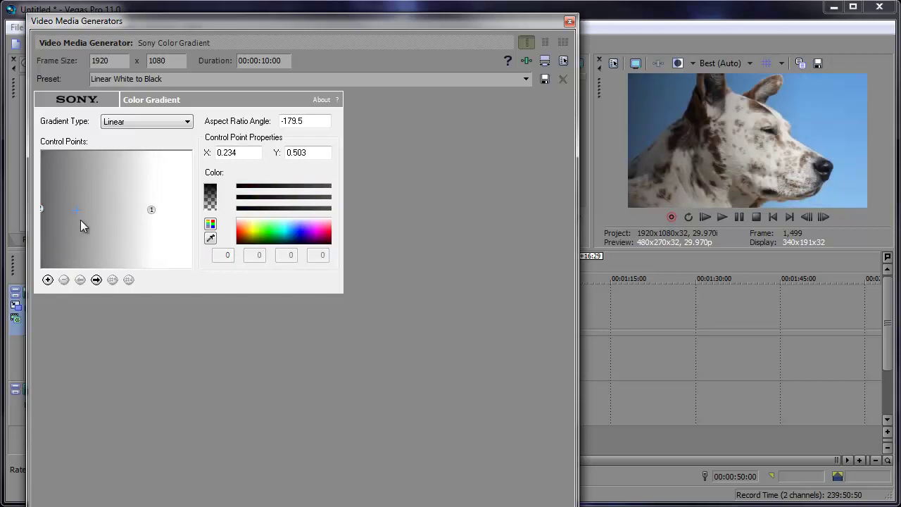
pyautogui.click(167, 127)
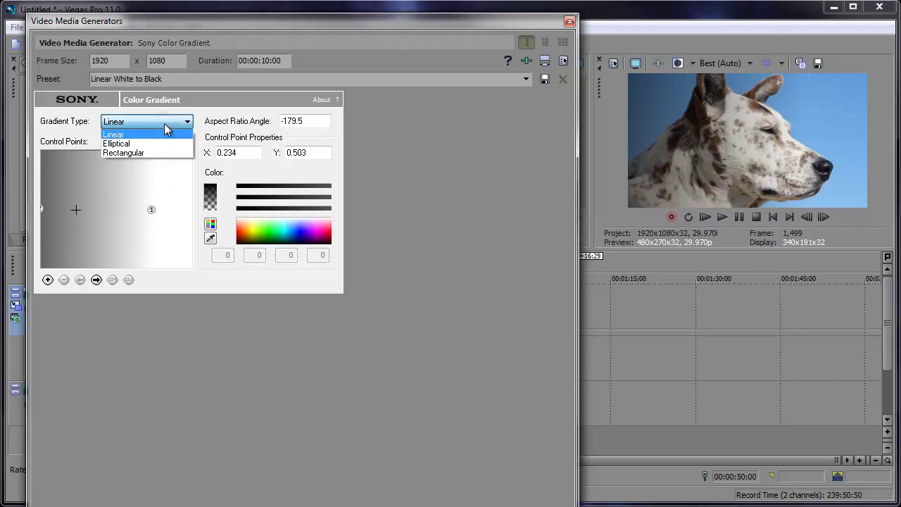
pyautogui.click(165, 125)
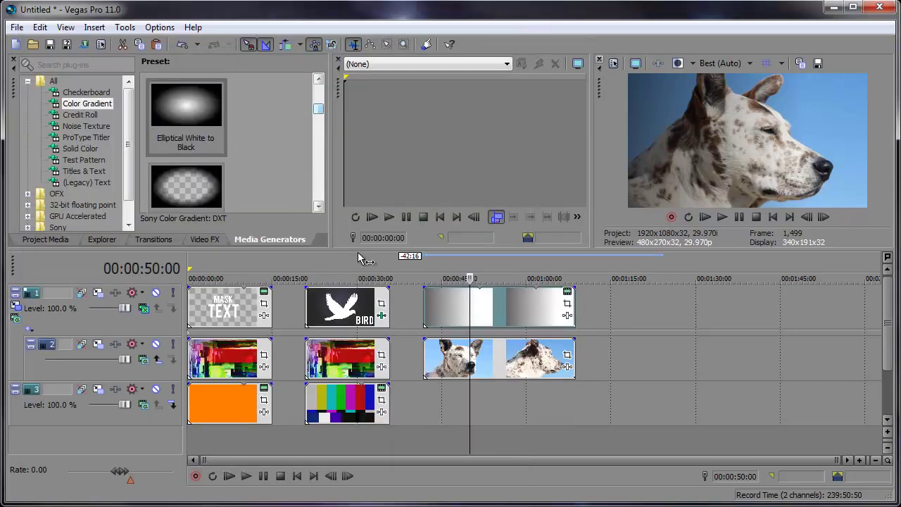
# Use an Elliptical White to Black gradient with control point 1 moved up-left, then preview the vignette
pyautogui.moveTo(186, 113); pyautogui.dragTo(469, 305)
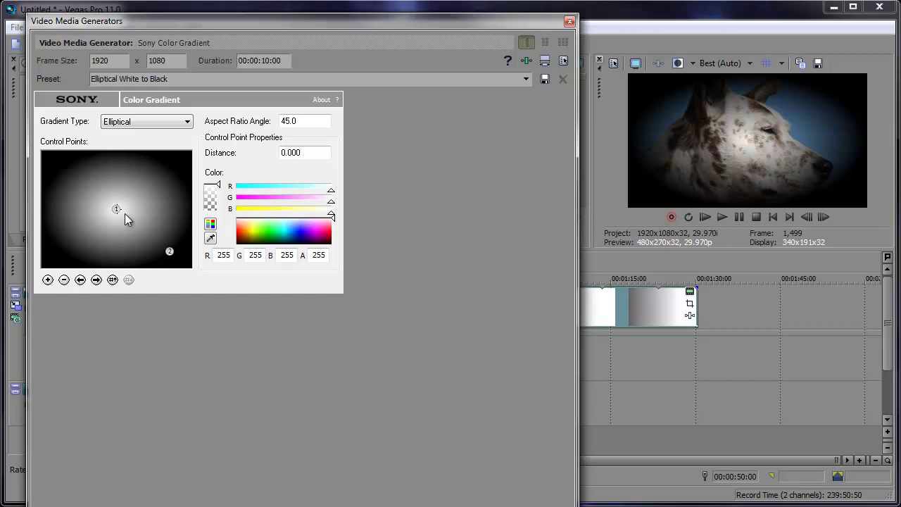
pyautogui.moveTo(117, 209); pyautogui.dragTo(84, 187)
pyautogui.click(569, 21)
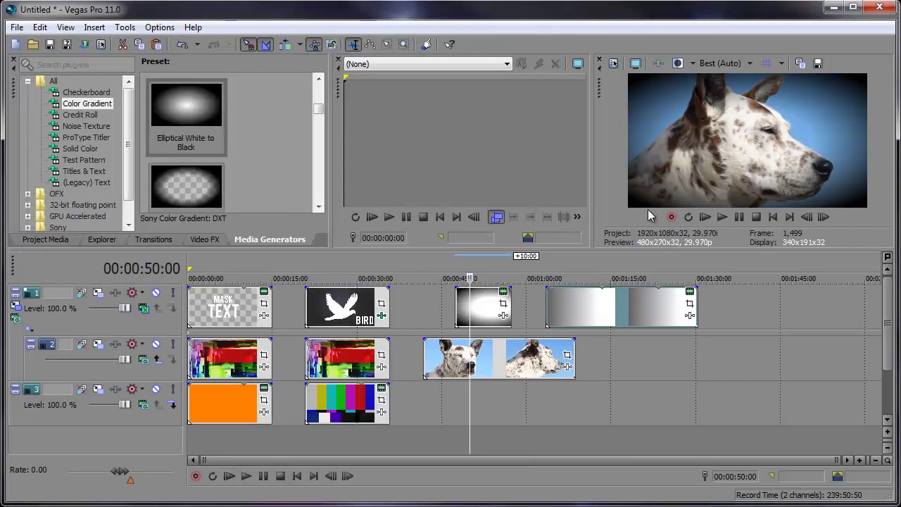
pyautogui.press('space')
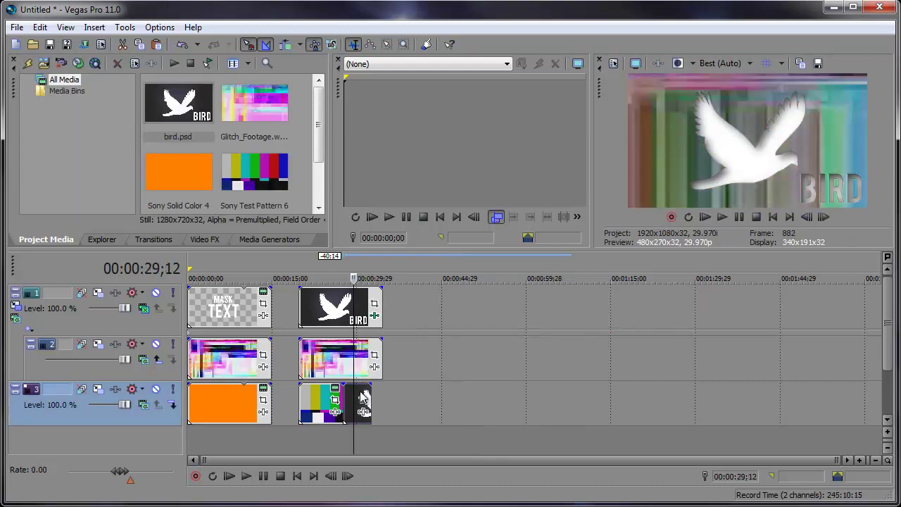
# Nudge the second bird clip right on track 3 so it follows the test-pattern bars
pyautogui.moveTo(365, 398)
pyautogui.mouseDown()
pyautogui.moveTo(420, 398)
pyautogui.moveTo(375, 403)
pyautogui.mouseUp()
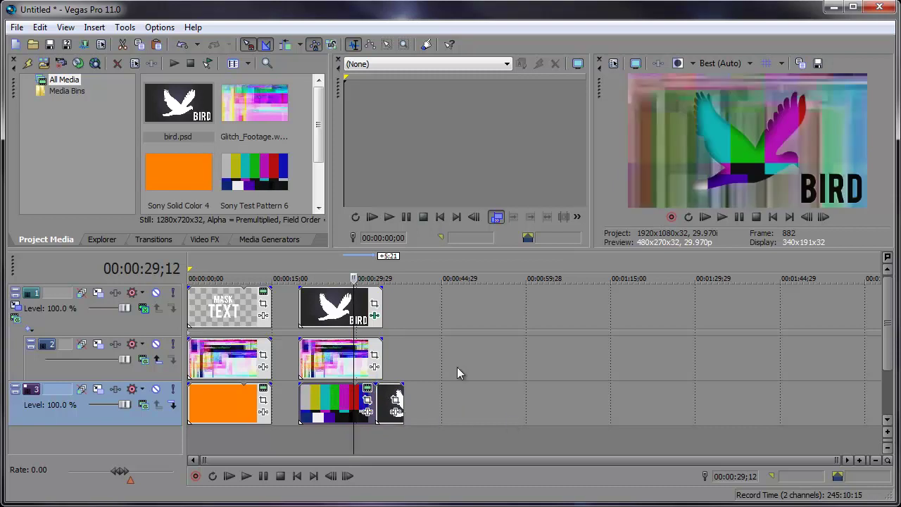